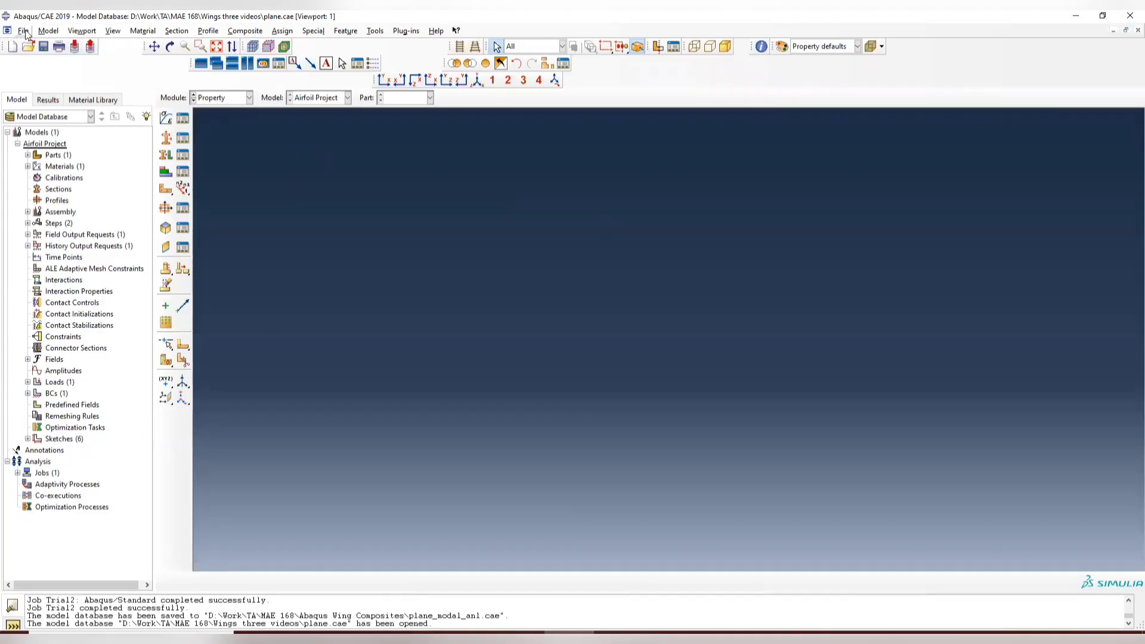
Open the plane.cae model database from the Wings three videos folder
click(24, 31)
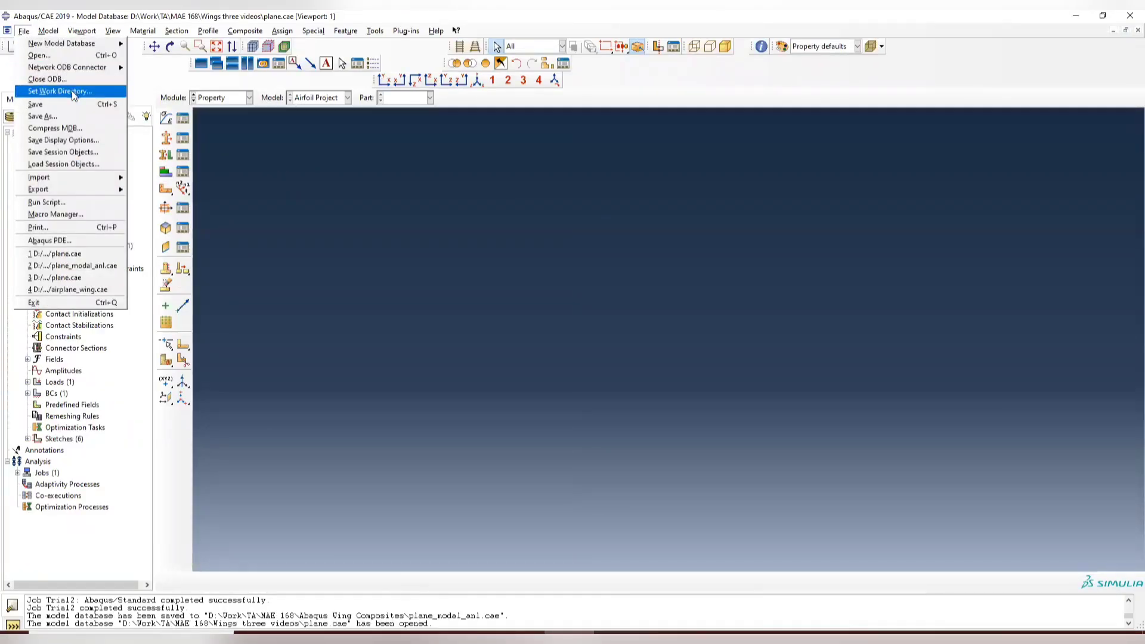
click(72, 55)
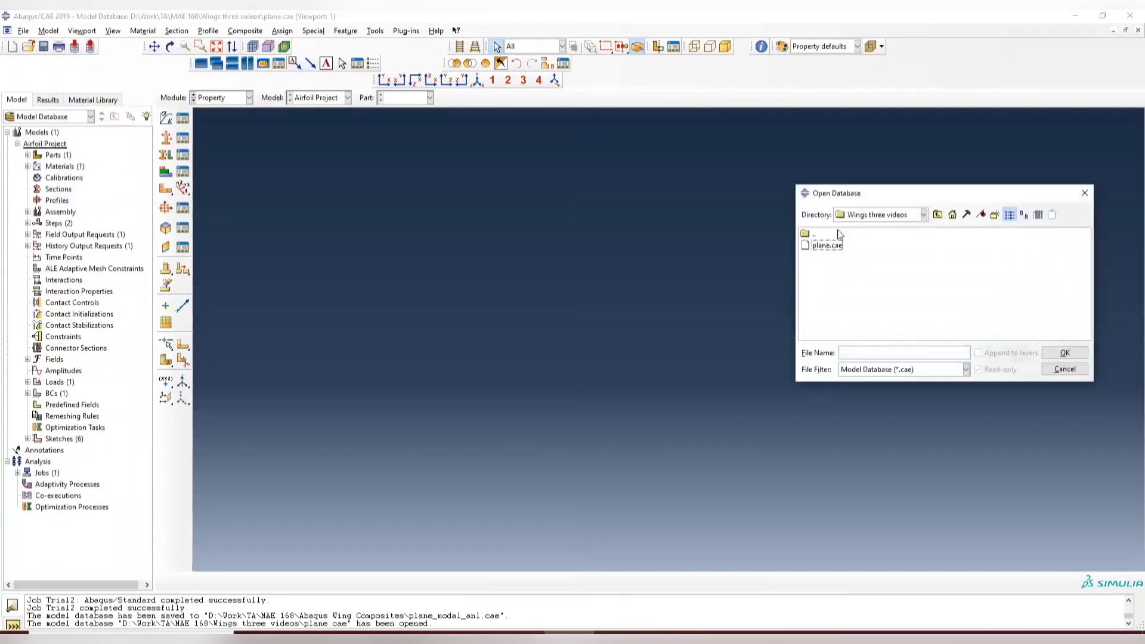
click(829, 246)
click(1065, 354)
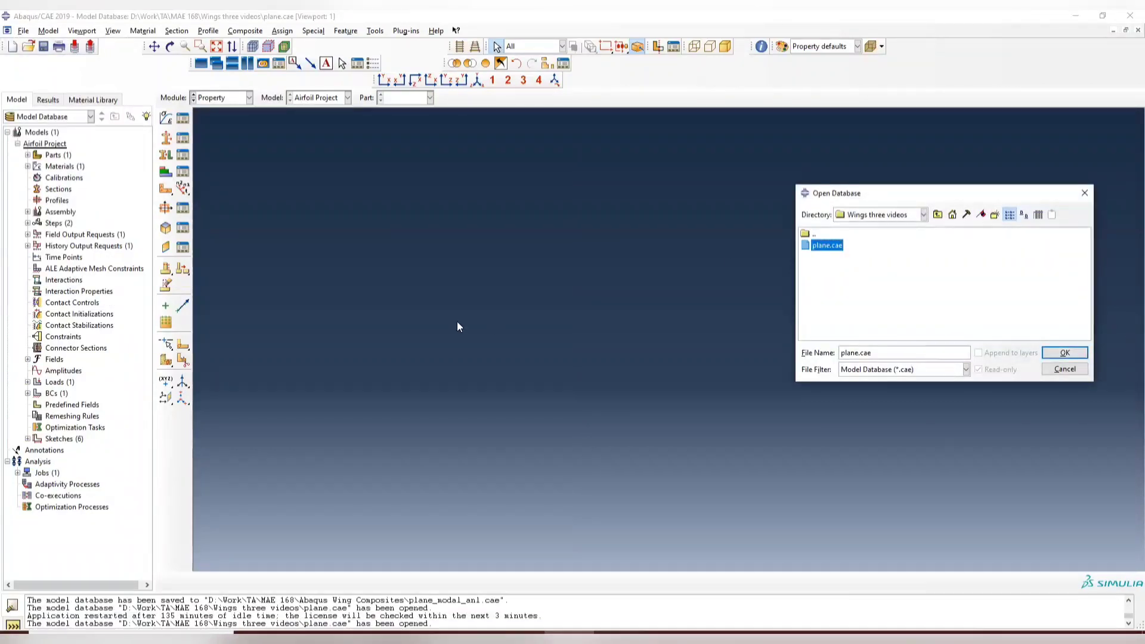
click(571, 359)
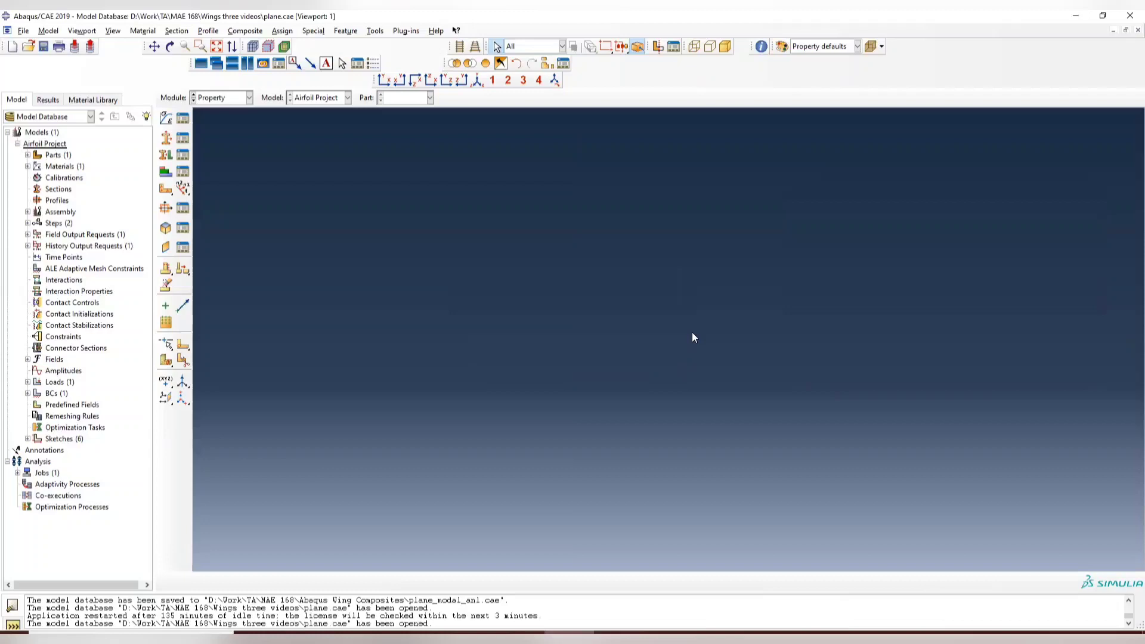
Display the base_plane wing in the Part module and inspect its geometry
double_click(58, 154)
click(693, 220)
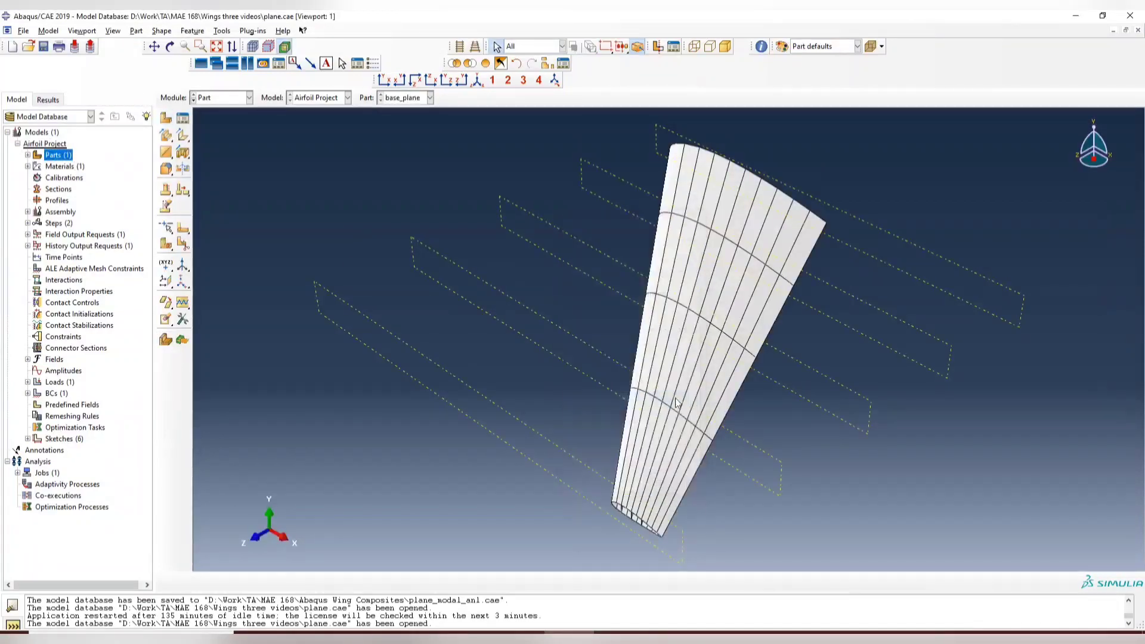
ctrl+alt+drag(680, 250, 453, 286)
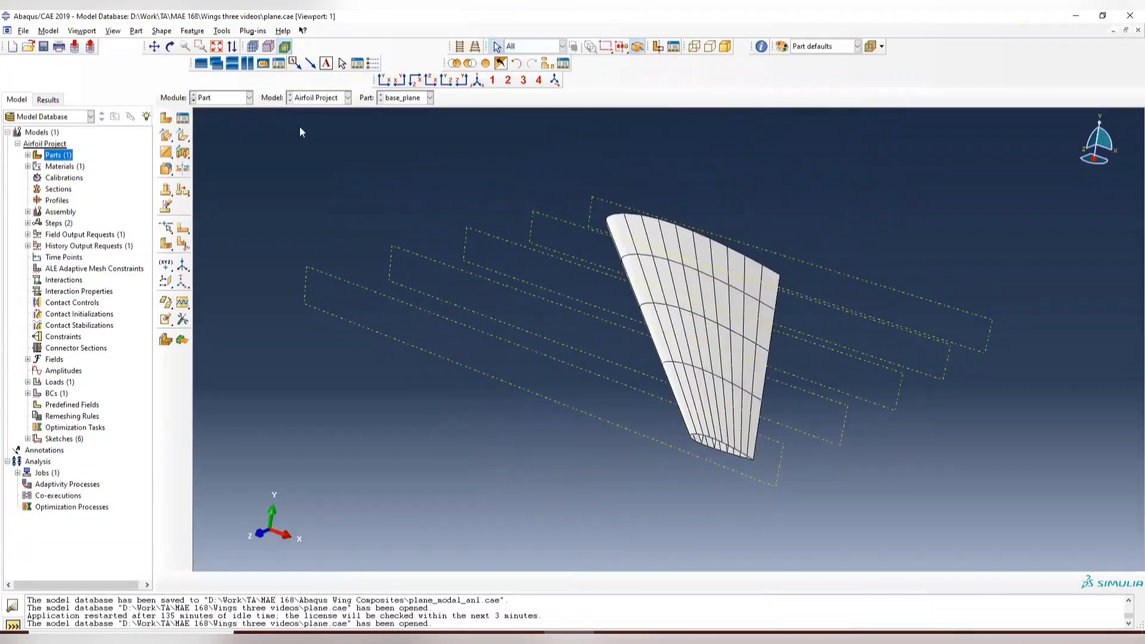
Review the existing load list and the loads and supports shown on the wing in the Load module
click(247, 99)
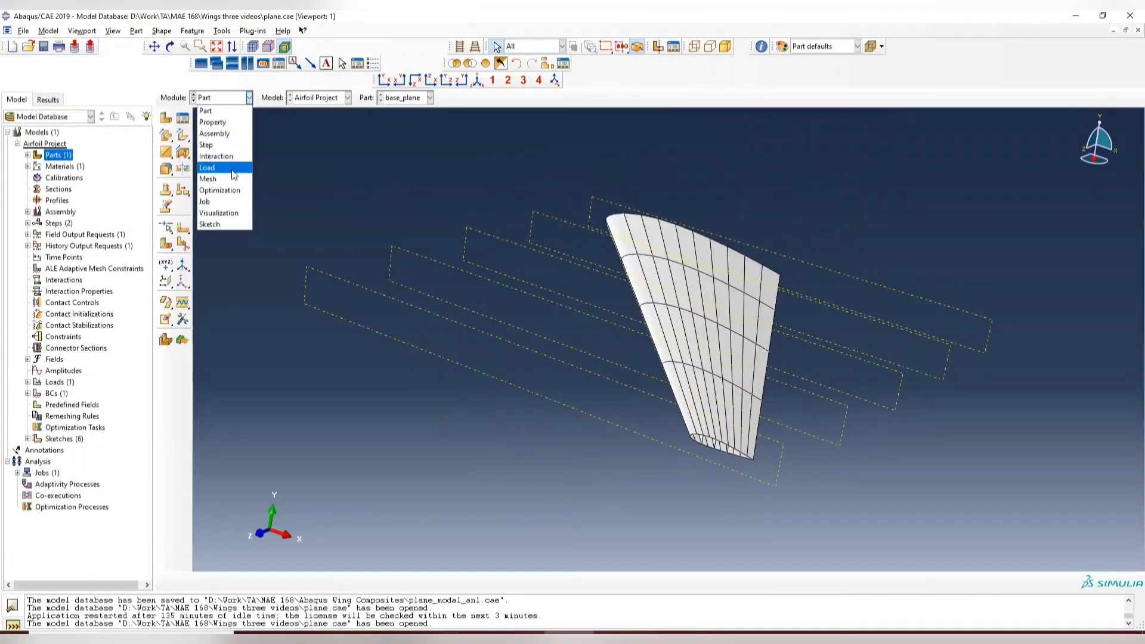
click(232, 168)
click(182, 118)
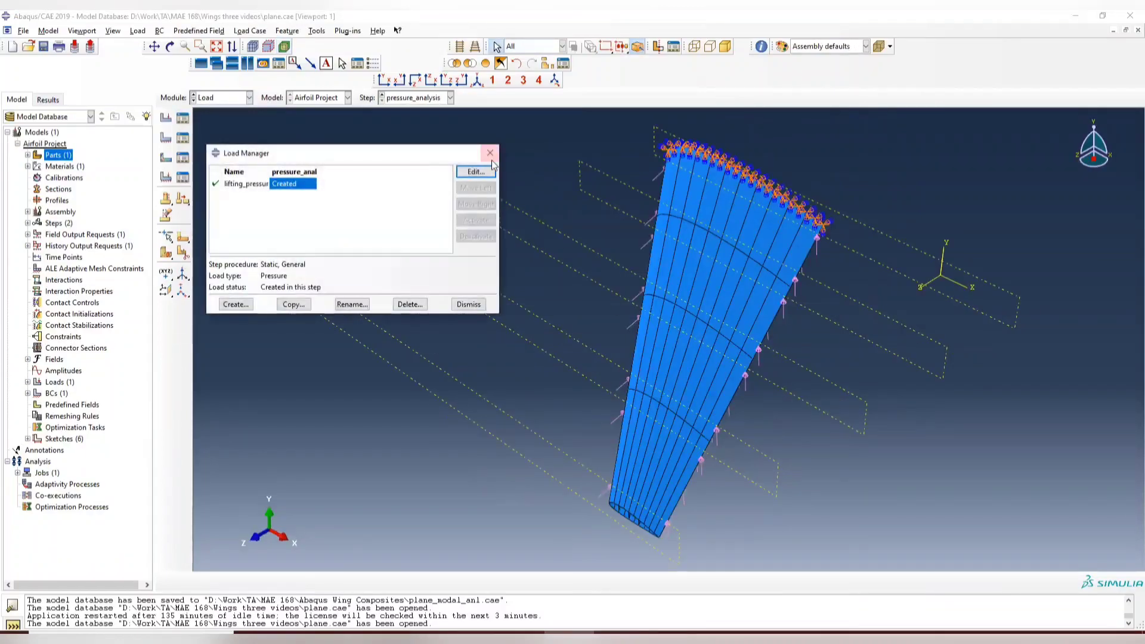
click(490, 153)
ctrl+alt+drag(597, 191, 359, 142)
Suppress the pressure_analysis step in the Step module's Step Manager
click(238, 98)
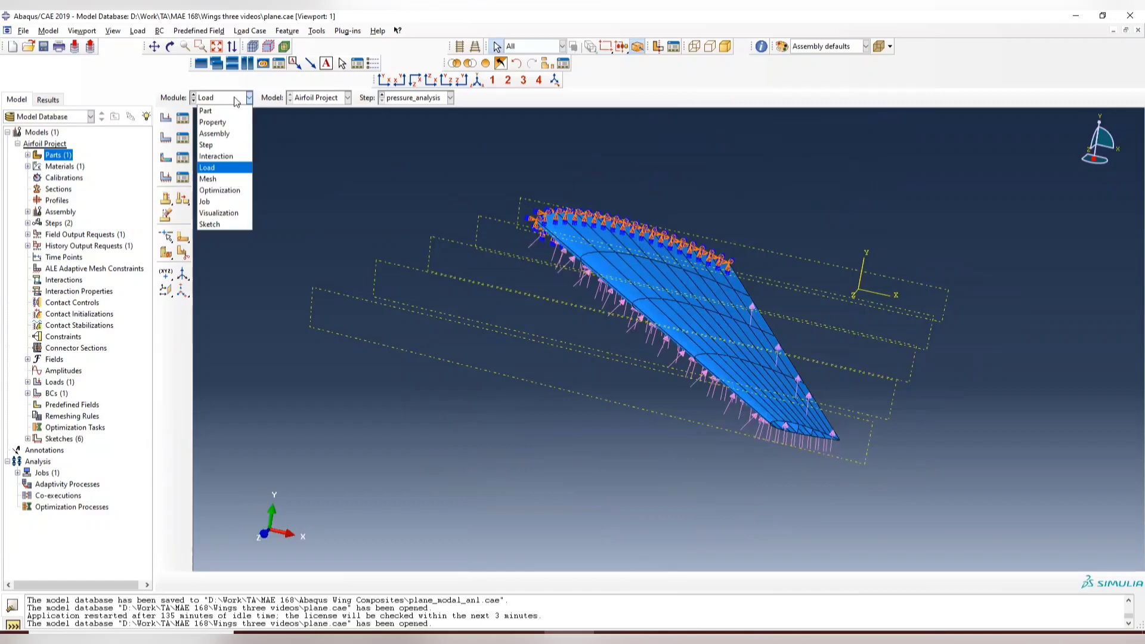
click(232, 147)
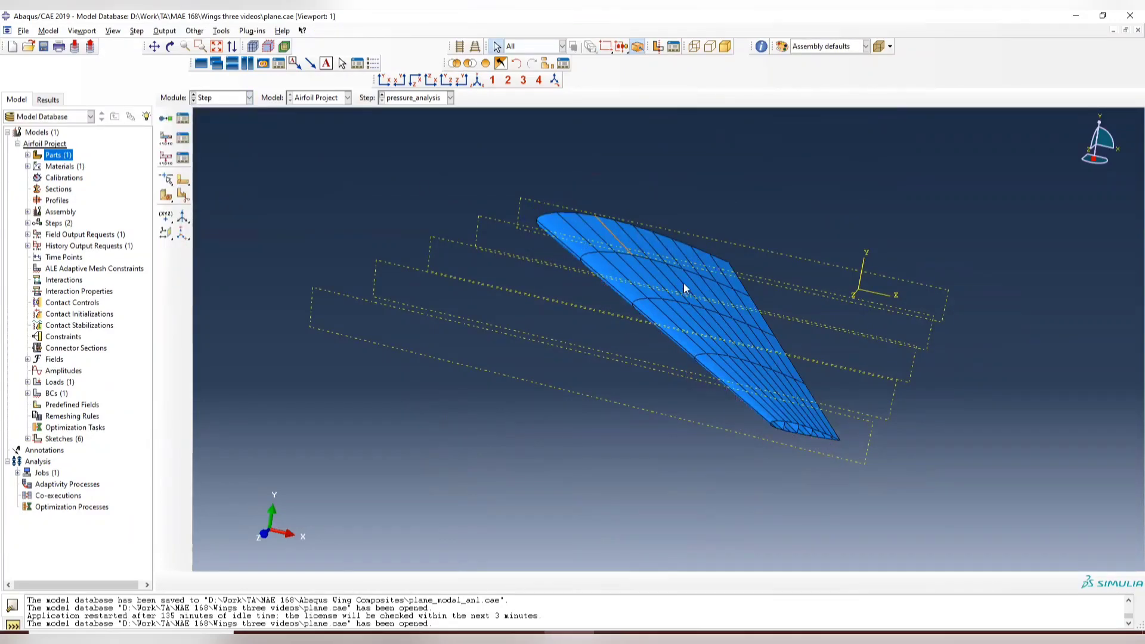
ctrl+alt+drag(684, 283, 653, 285)
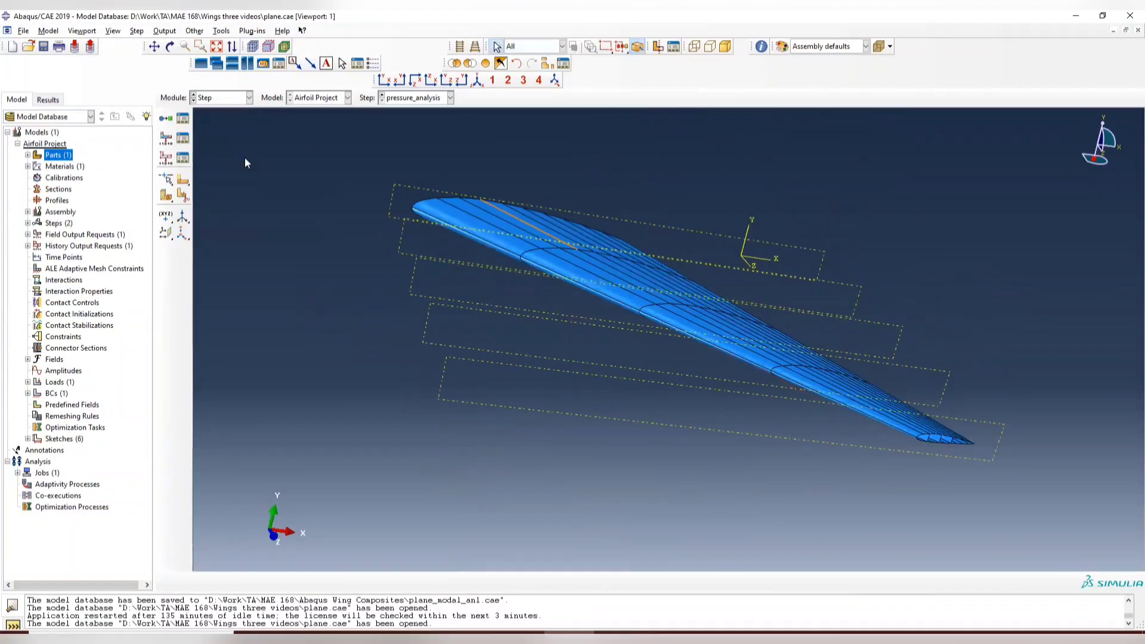
click(183, 119)
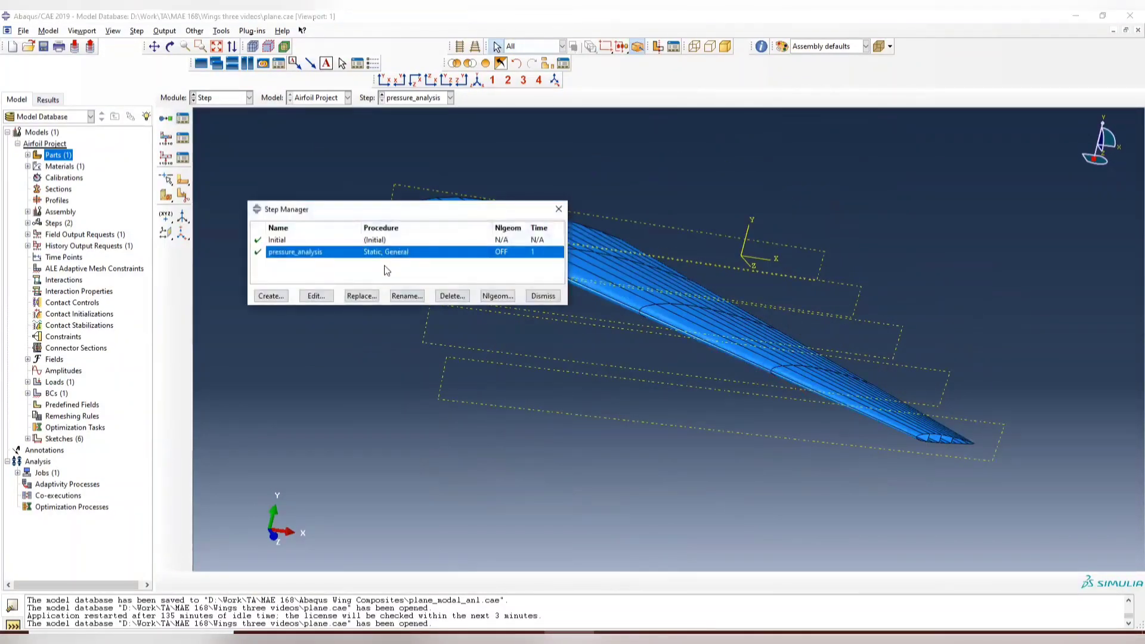
click(259, 253)
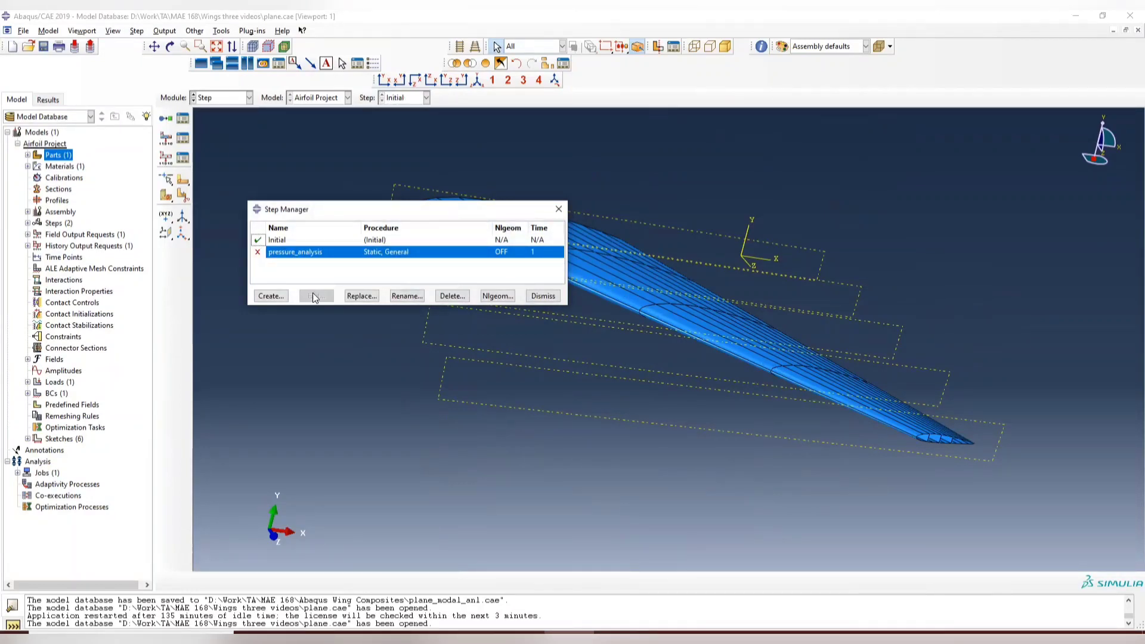
Create a Linear perturbation, Frequency step named mode_shape_analysis after the Initial step
click(270, 297)
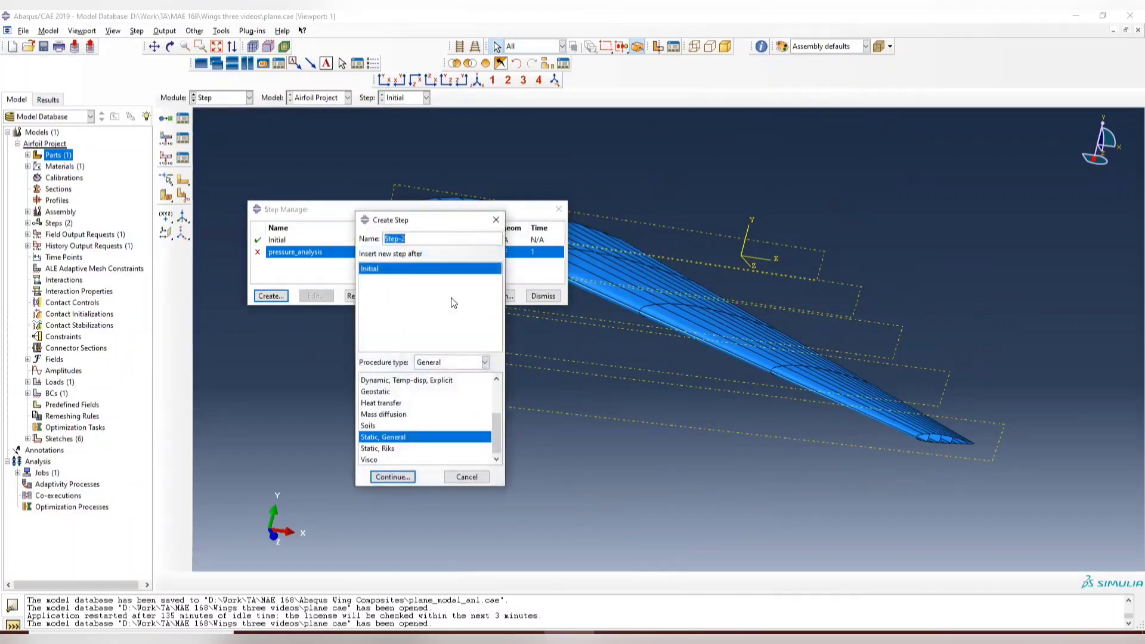
text(mode_shape analysis)
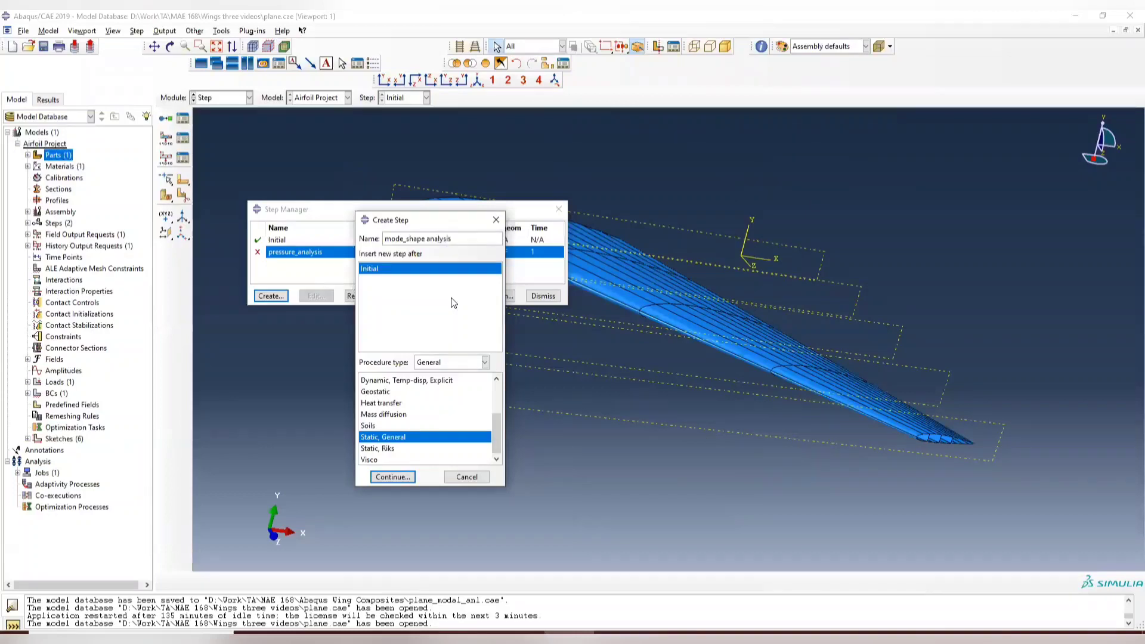
key(BackSpace)
key(BackSpace)
key(BackSpace)
key(BackSpace)
key(BackSpace)
key(BackSpace)
key(BackSpace)
key(BackSpace)
key(BackSpace)
text(_analysis)
click(458, 363)
click(450, 389)
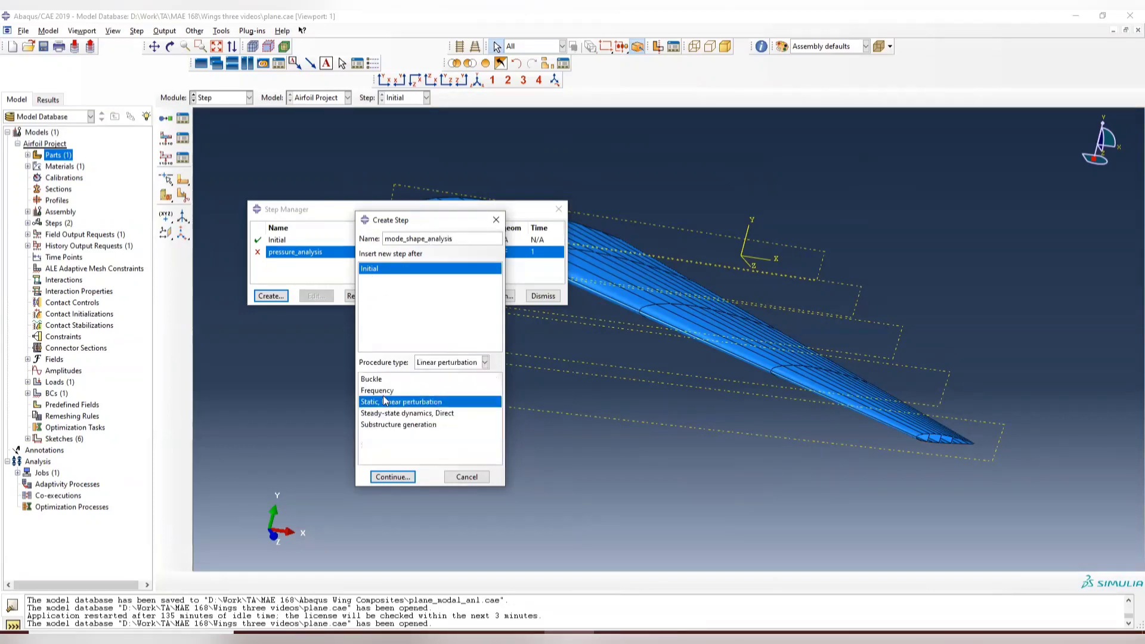
click(388, 392)
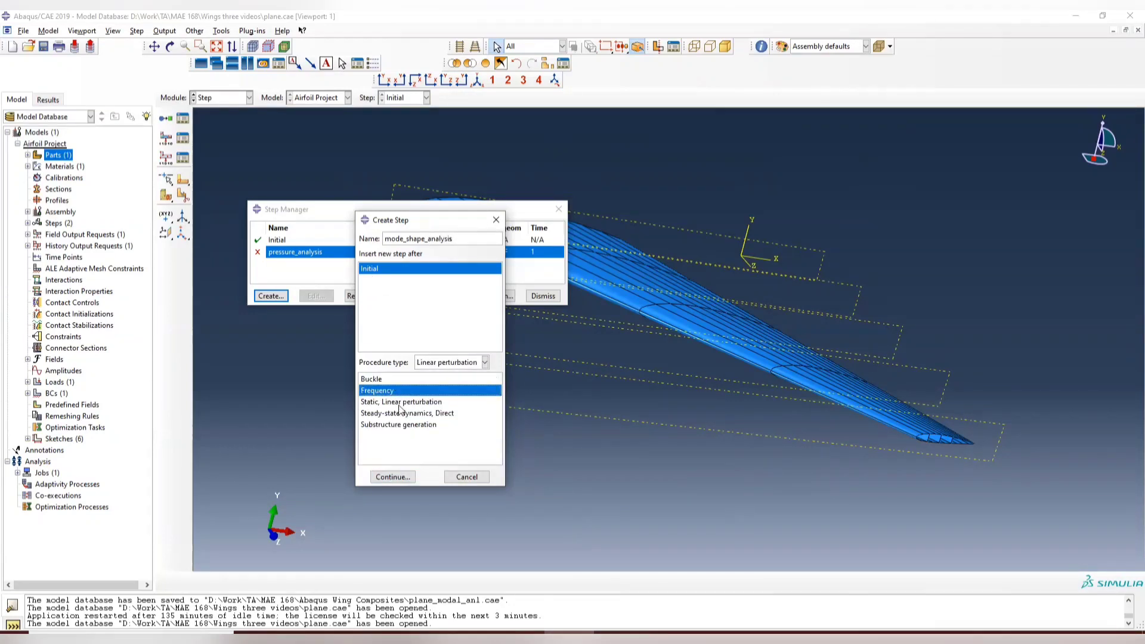
click(404, 479)
Configure mode_shape_analysis with the Lanczos eigensolver and 6 requested eigenvalues, and close the Step Manager
drag(529, 174, 493, 154)
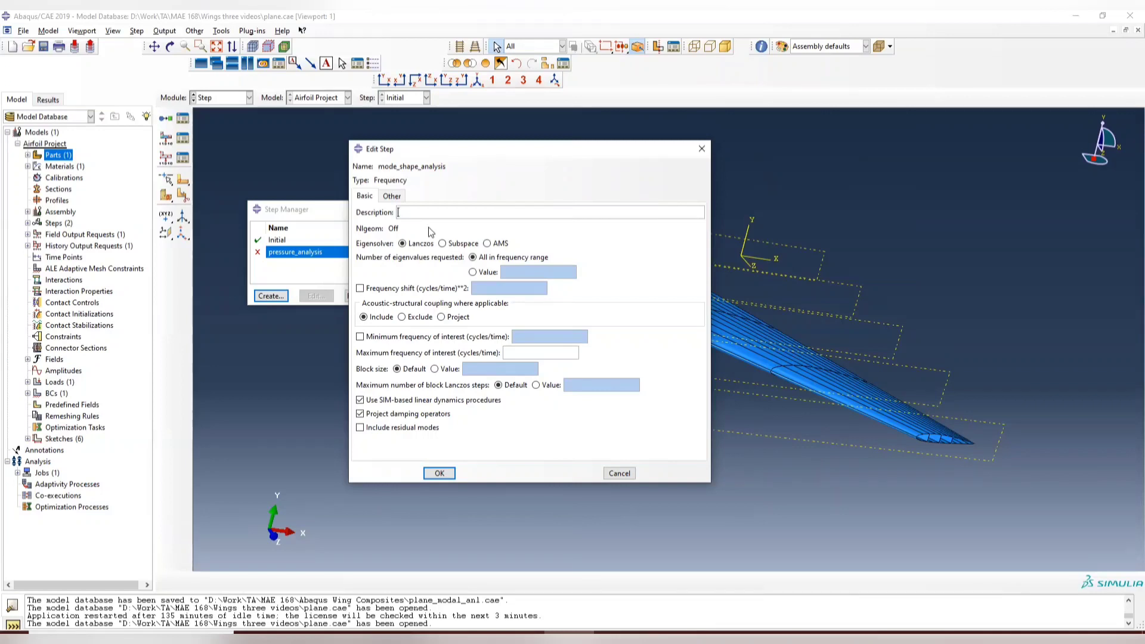
click(463, 243)
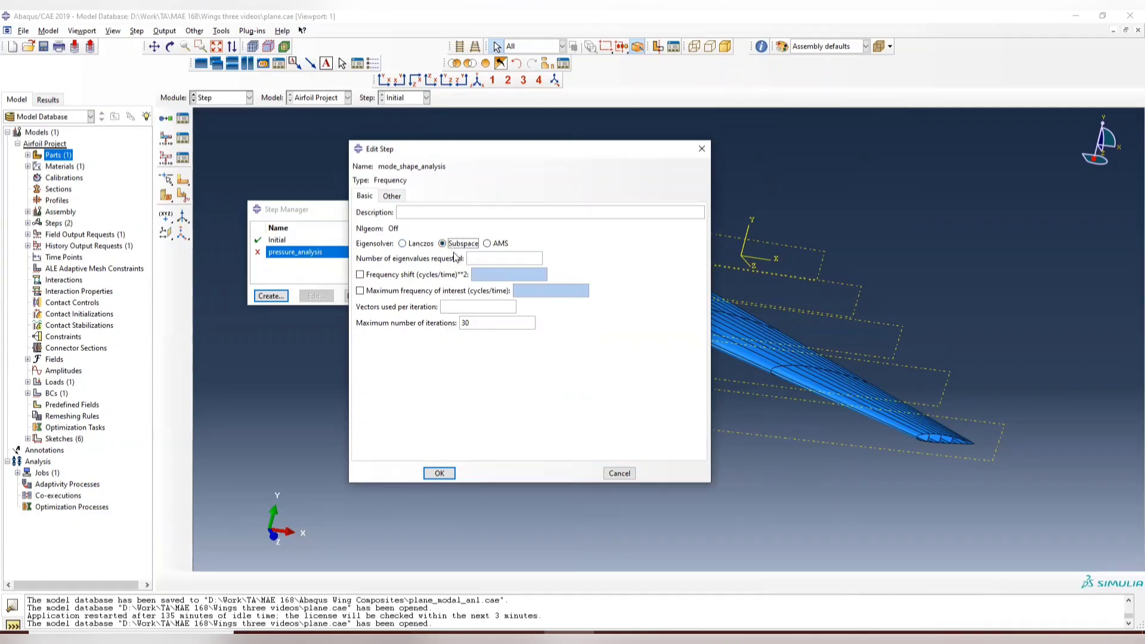
click(421, 243)
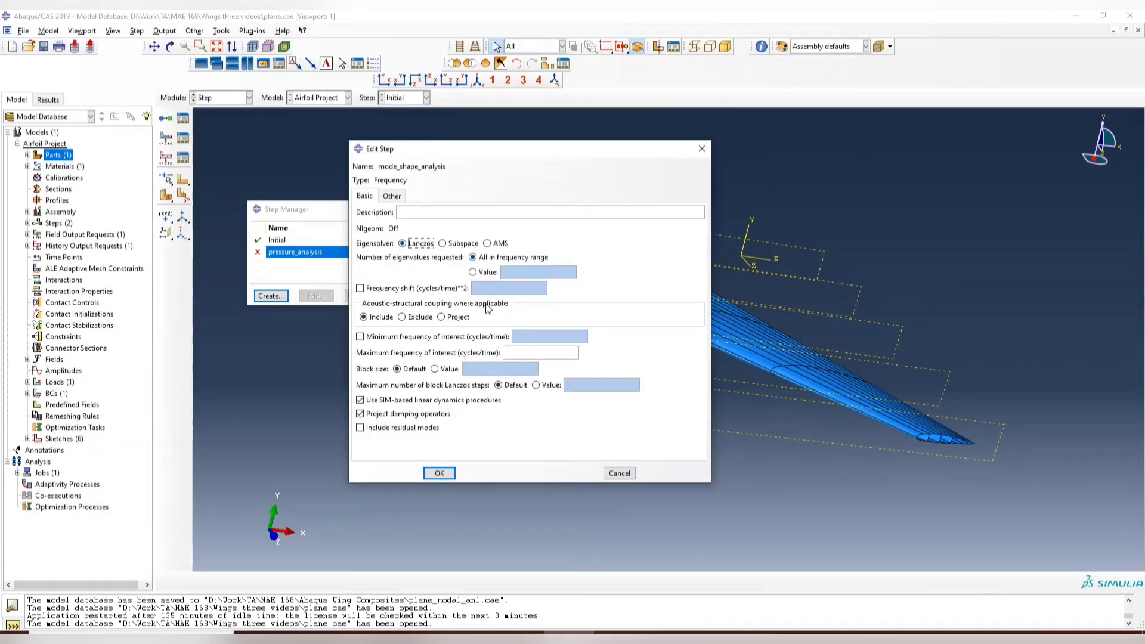
click(473, 272)
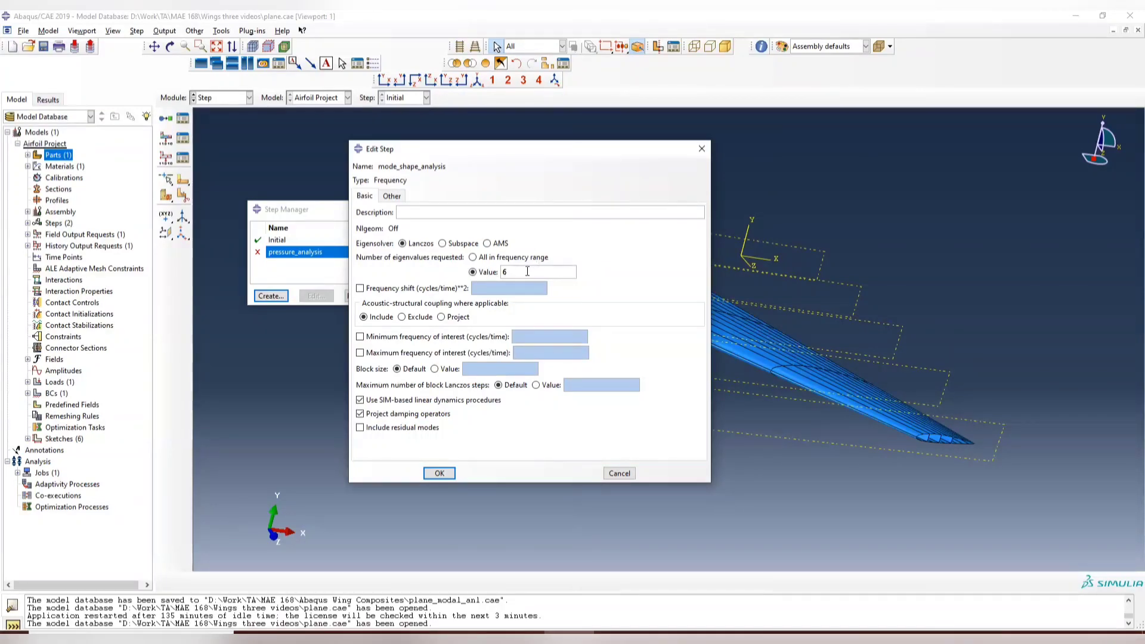
click(380, 416)
click(439, 473)
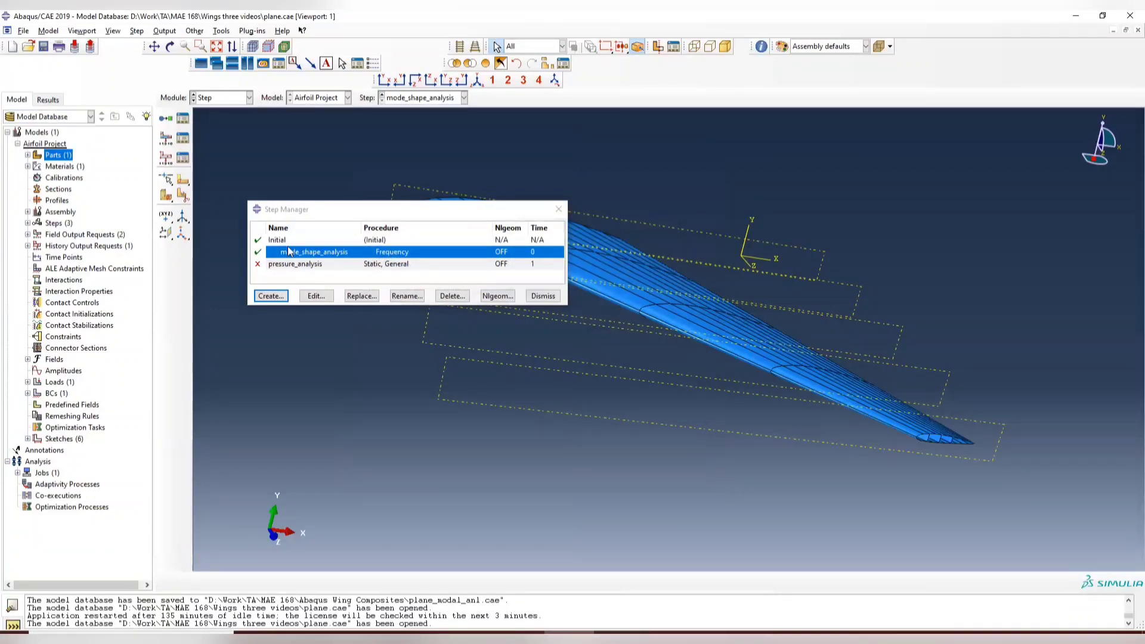
click(559, 211)
Examine the wing root's boundary conditions and the lifting pressure load's status in the Load module
click(170, 46)
drag(597, 251, 626, 268)
key(Escape)
click(219, 99)
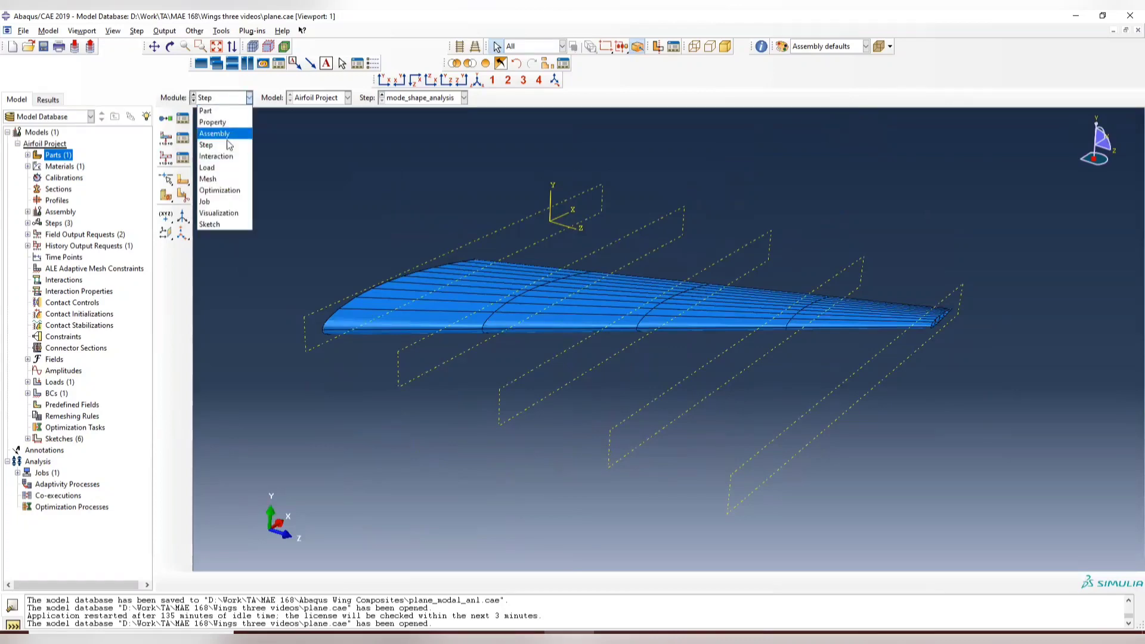
click(226, 170)
ctrl+alt+drag(586, 314, 591, 307)
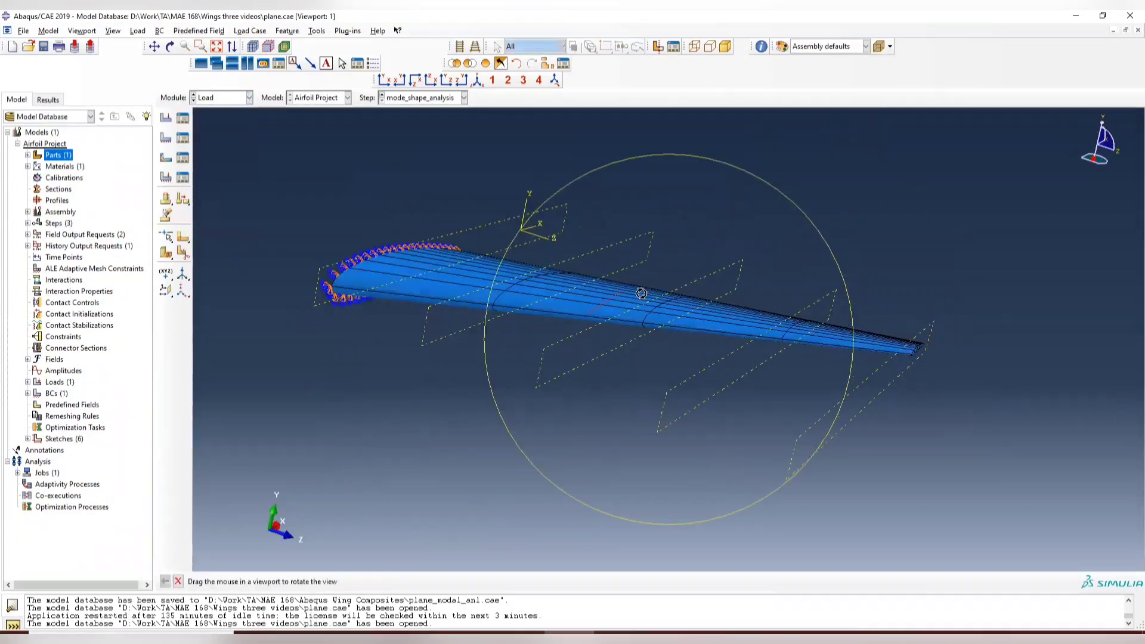
drag(642, 293, 579, 343)
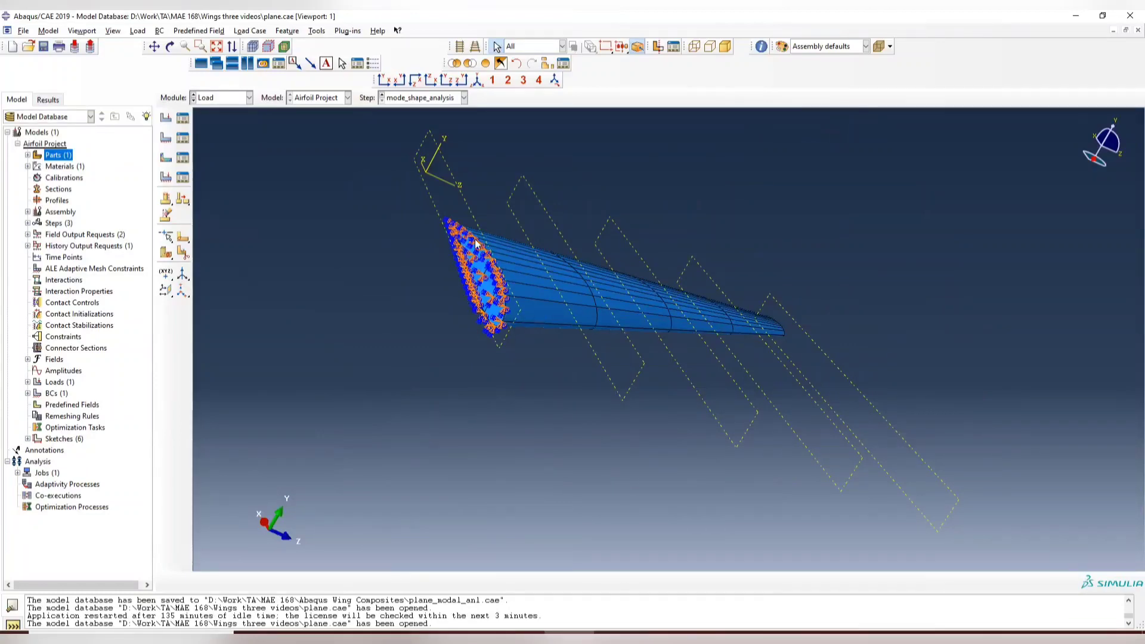
ctrl+alt+drag(550, 300, 626, 370)
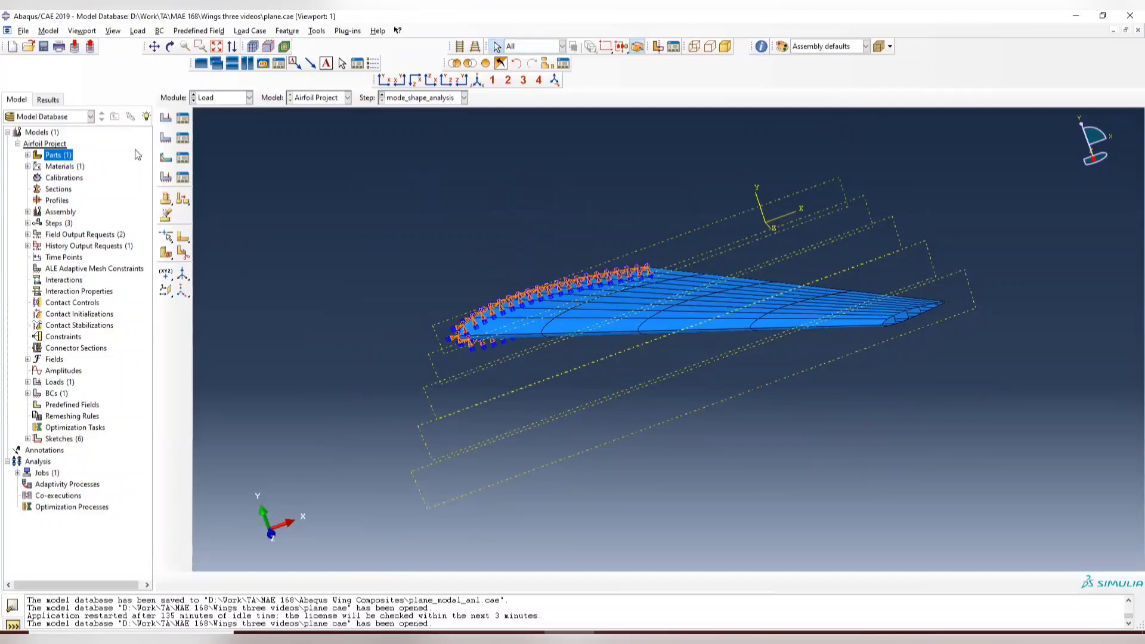
click(184, 121)
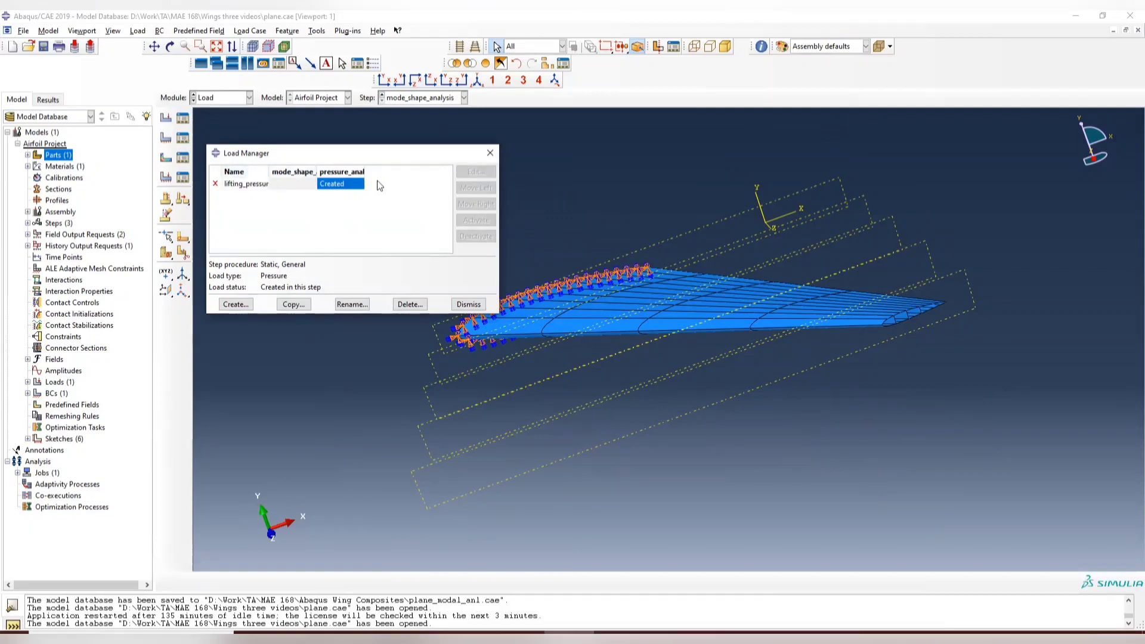
click(488, 152)
Inspect the wing assembly in the Mesh module
click(249, 97)
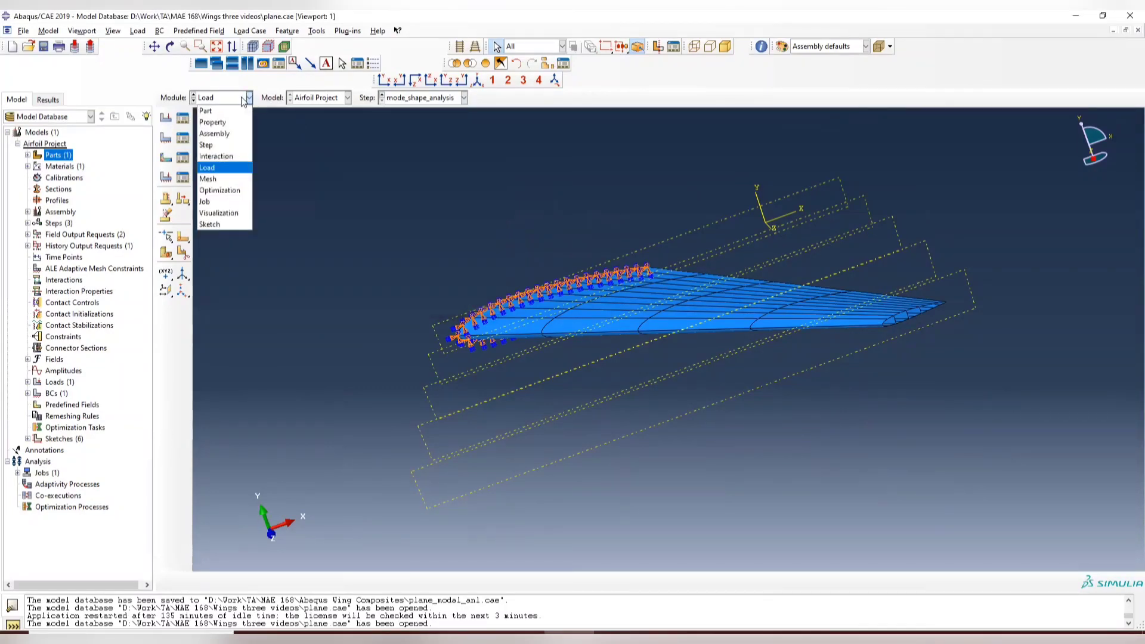
click(235, 180)
ctrl+alt+drag(793, 386, 621, 284)
Create a full analysis job named mode_shape for the Airfoil Project model in the Job module
click(249, 97)
click(227, 203)
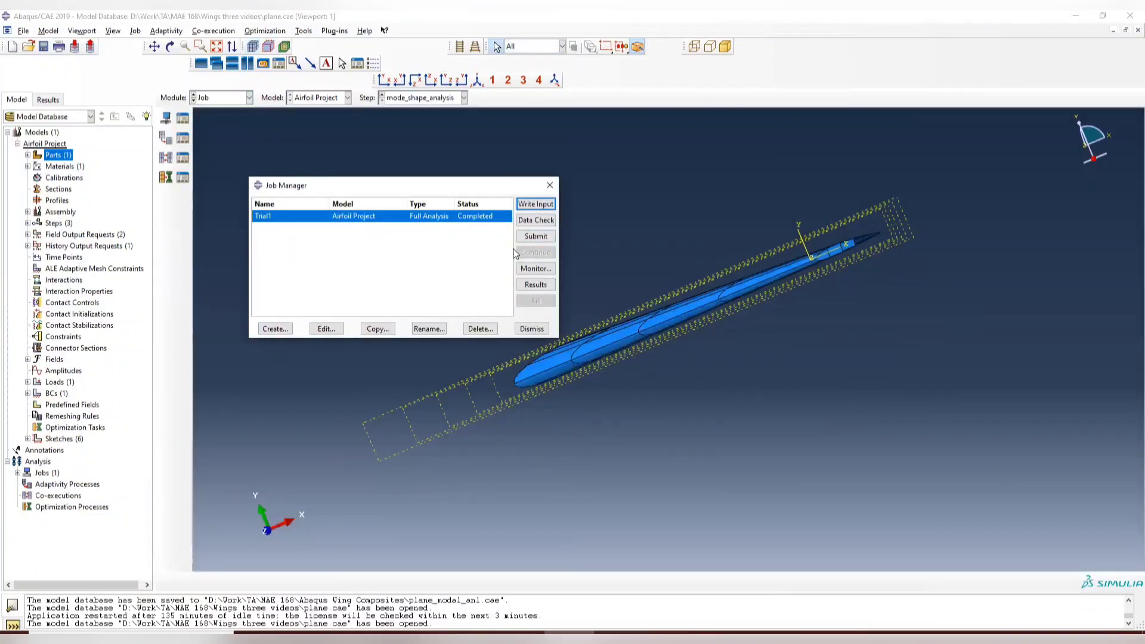
click(279, 329)
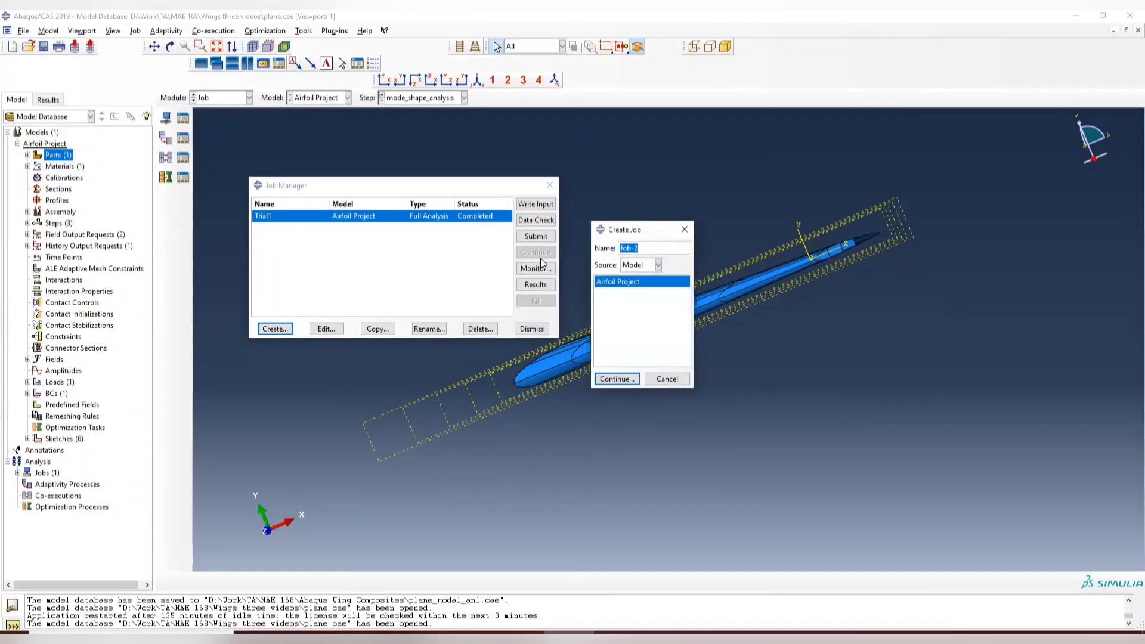
text(mode_shape)
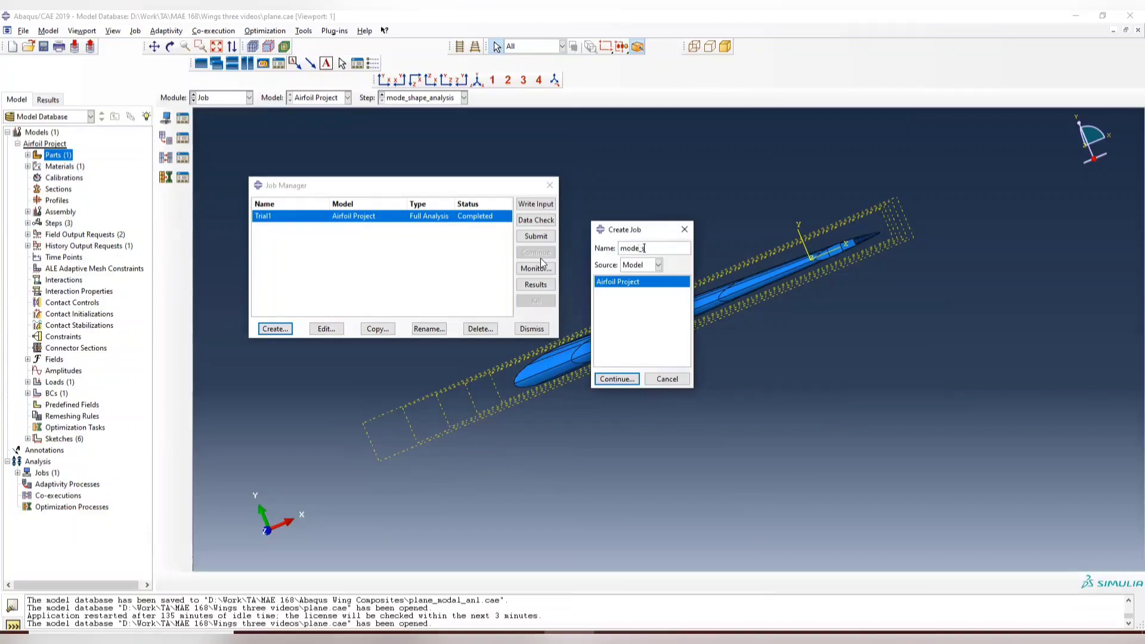
click(616, 379)
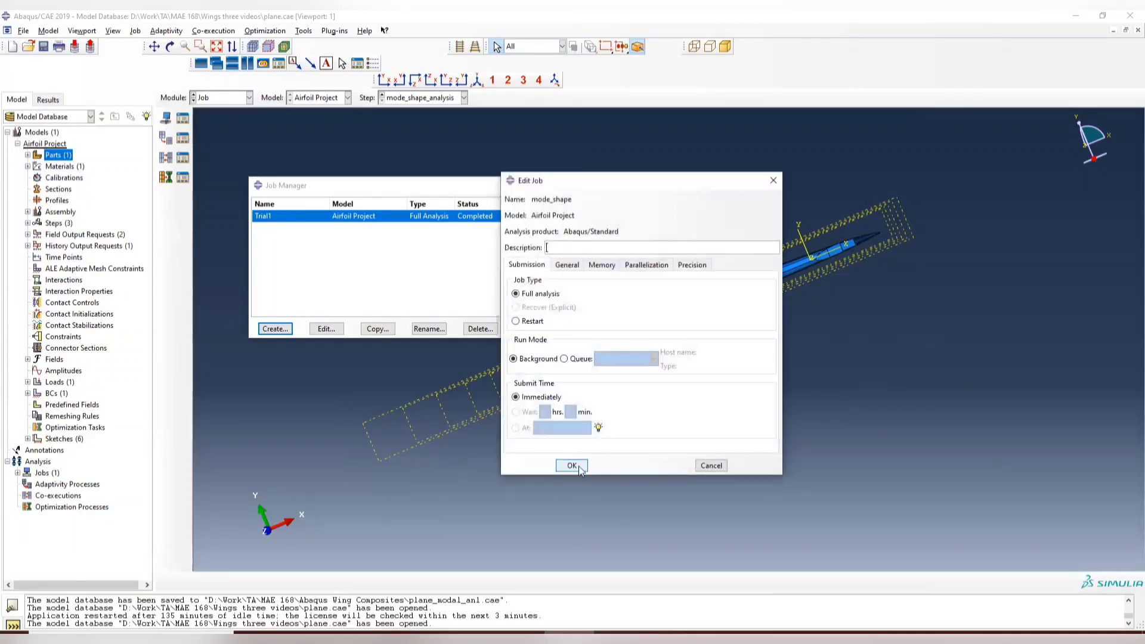
click(573, 467)
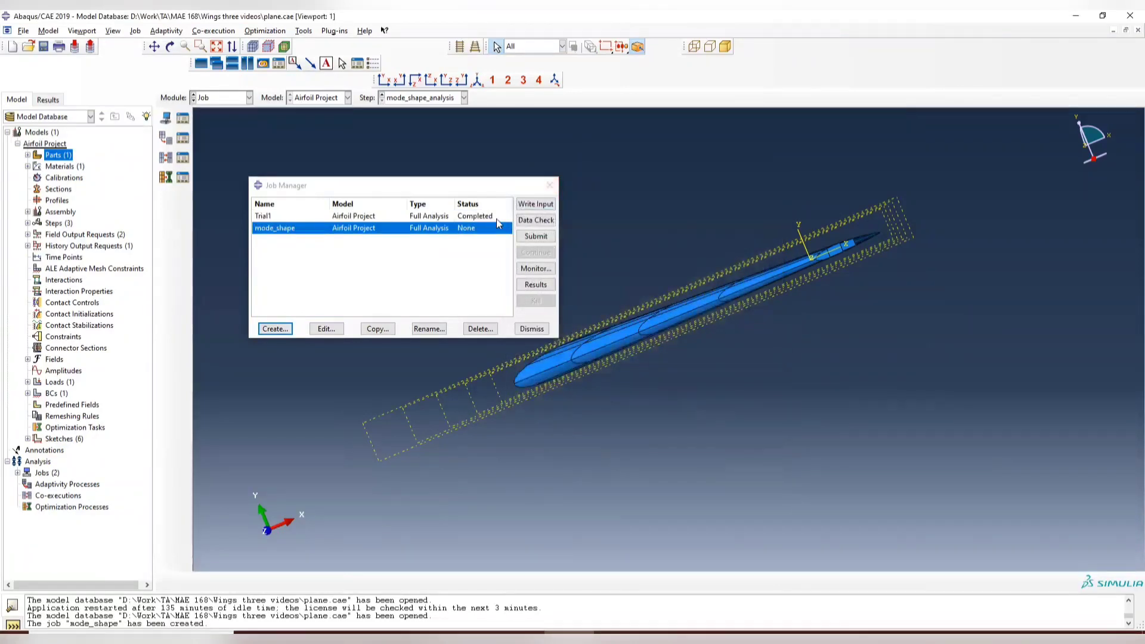
Submit the mode_shape job for analysis and open its monitor
click(535, 238)
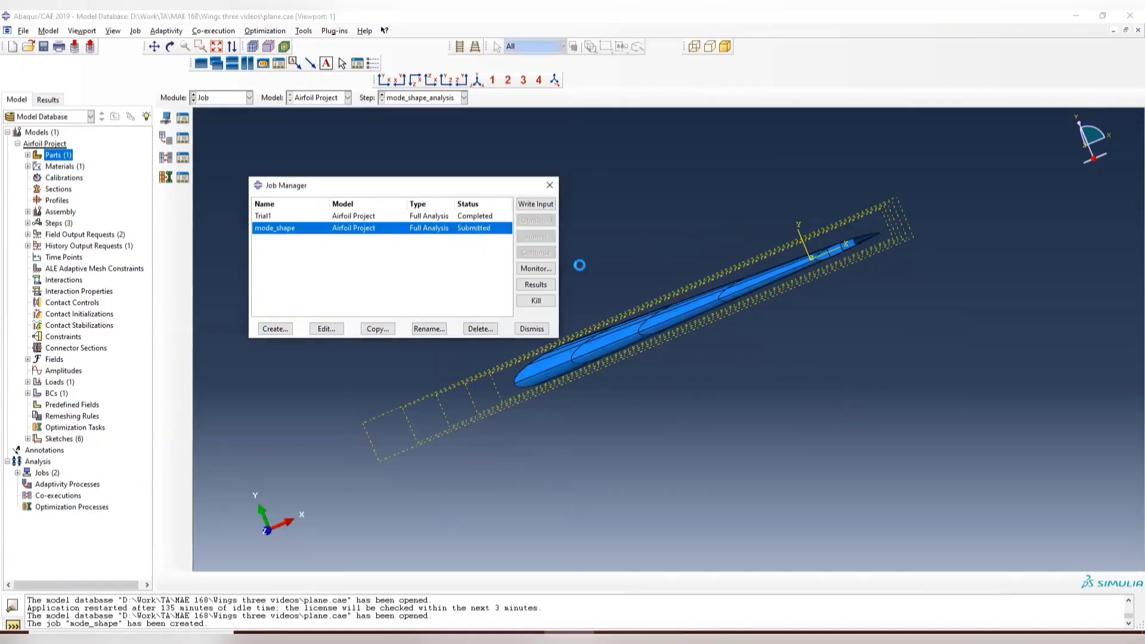
click(536, 269)
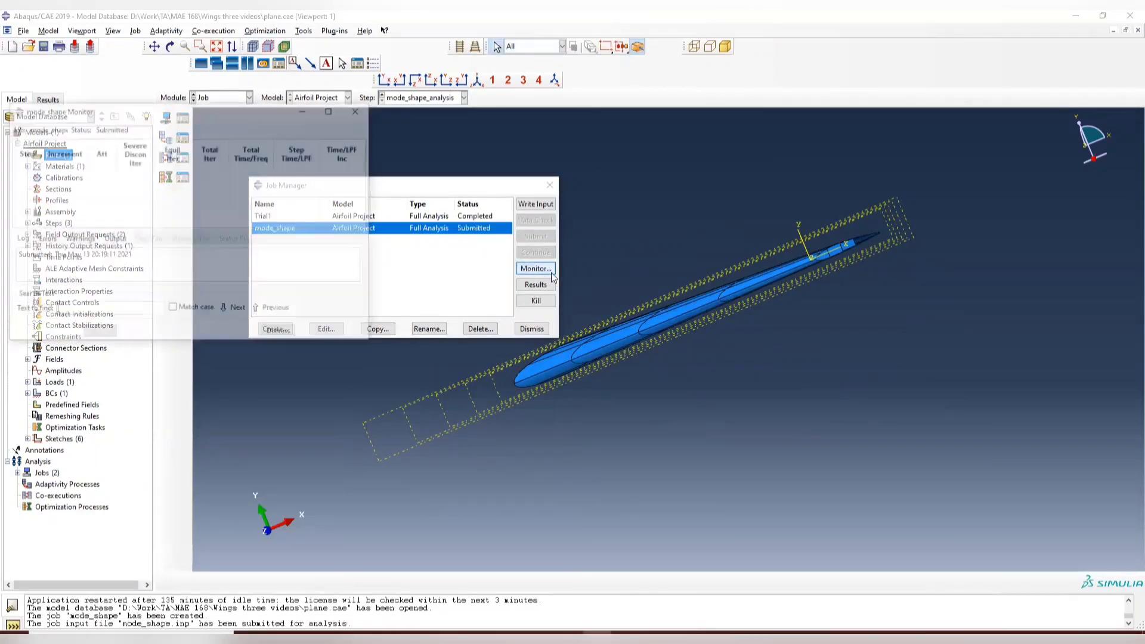
Read the mode_shape job's error messages in its monitor, and close the monitor and the job manager
drag(255, 117, 865, 128)
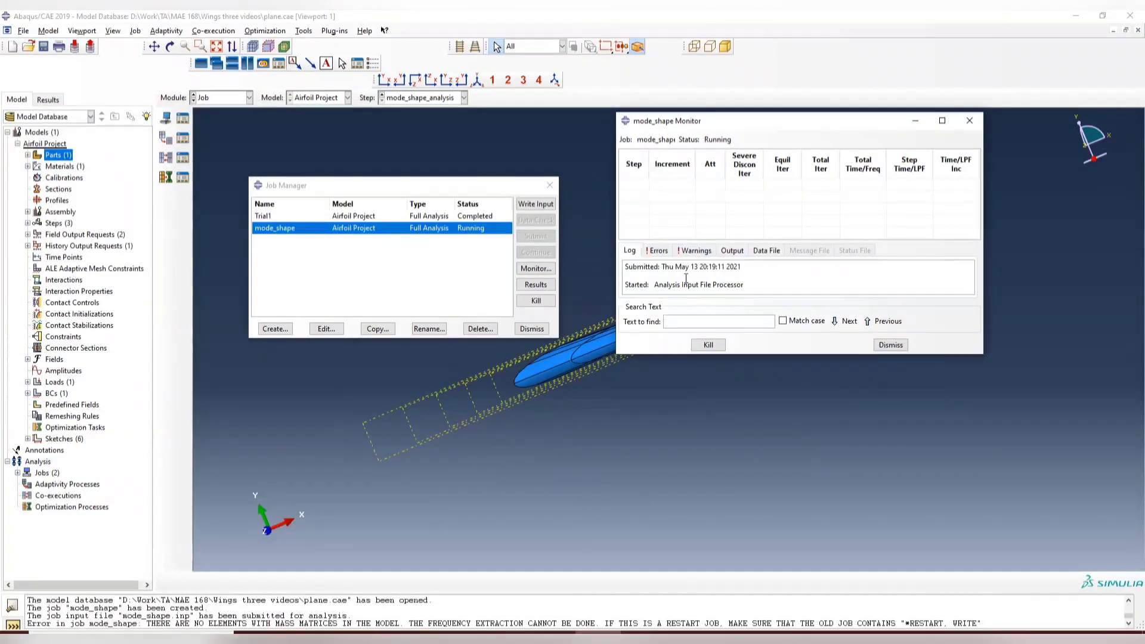
click(666, 252)
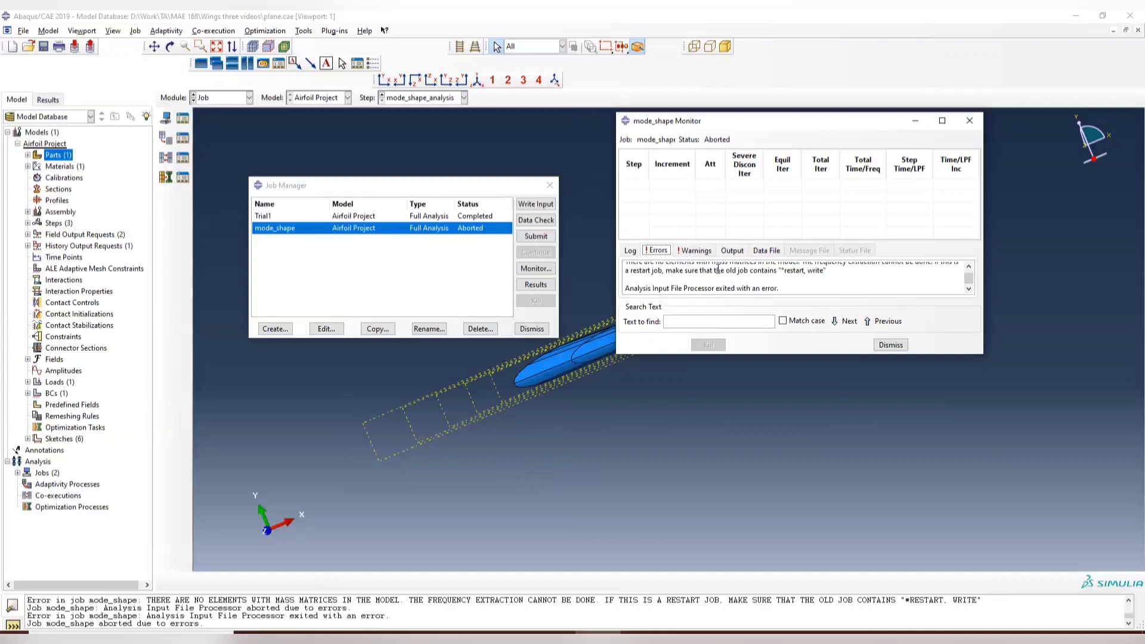
double_click(744, 267)
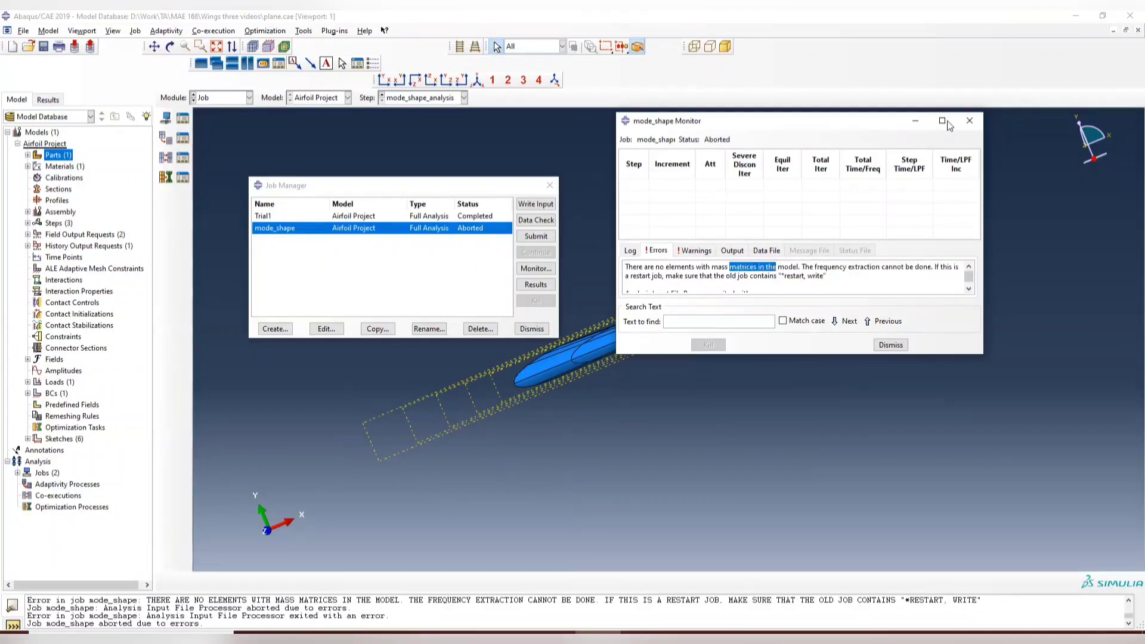
click(969, 120)
click(547, 187)
Switch to the Property module and open the manager listing the model's materials
ctrl+alt+drag(823, 387, 844, 471)
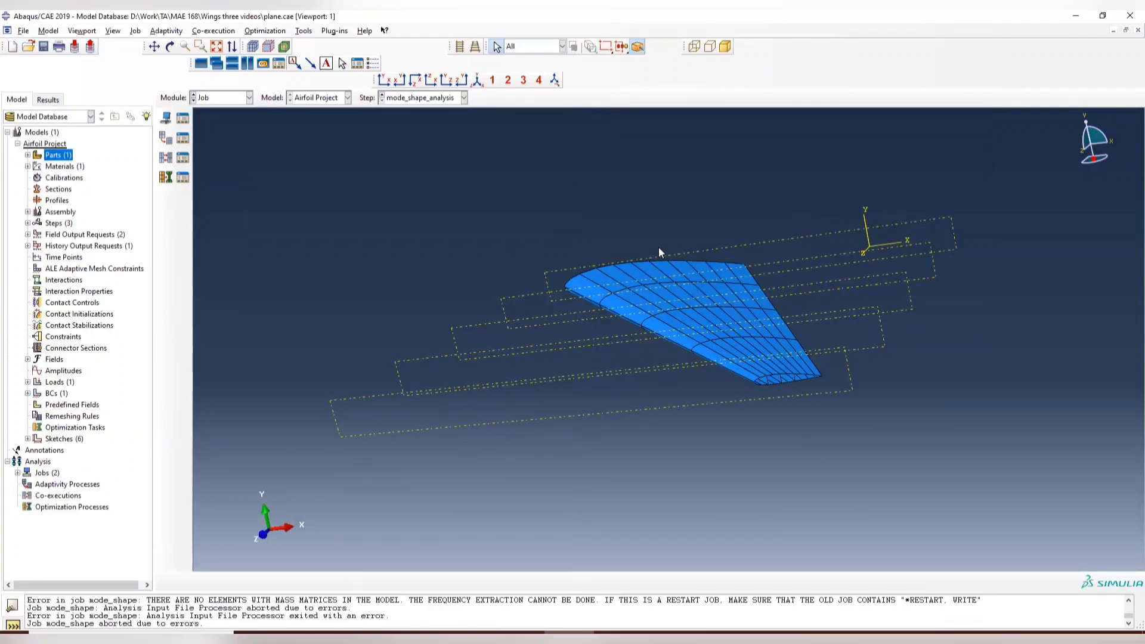
click(230, 97)
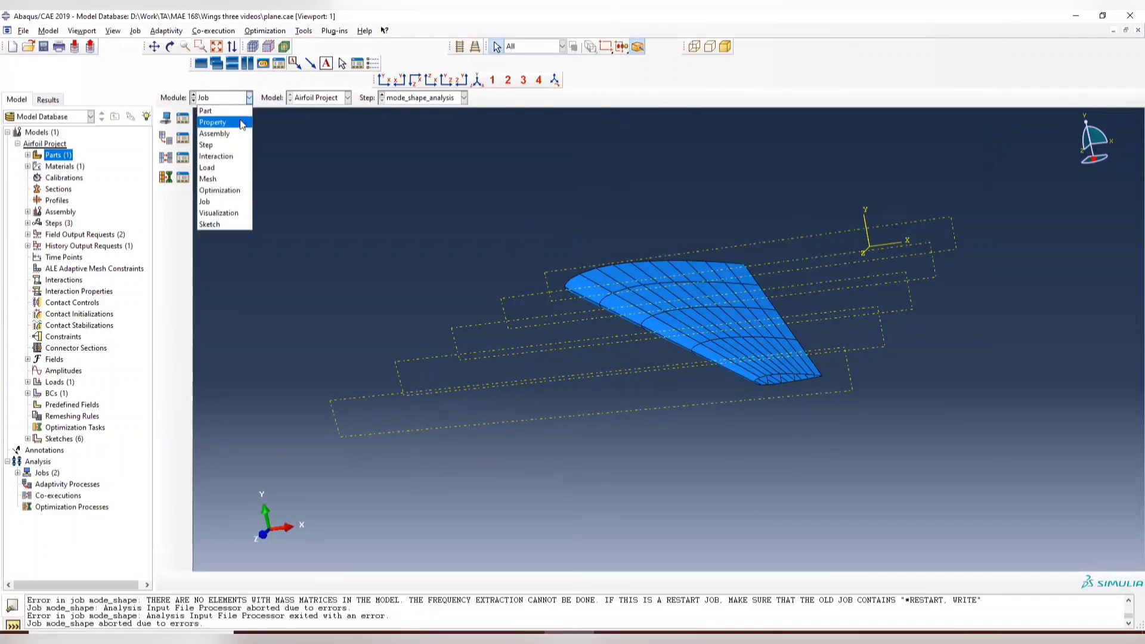
click(240, 119)
ctrl+alt+drag(362, 173, 536, 286)
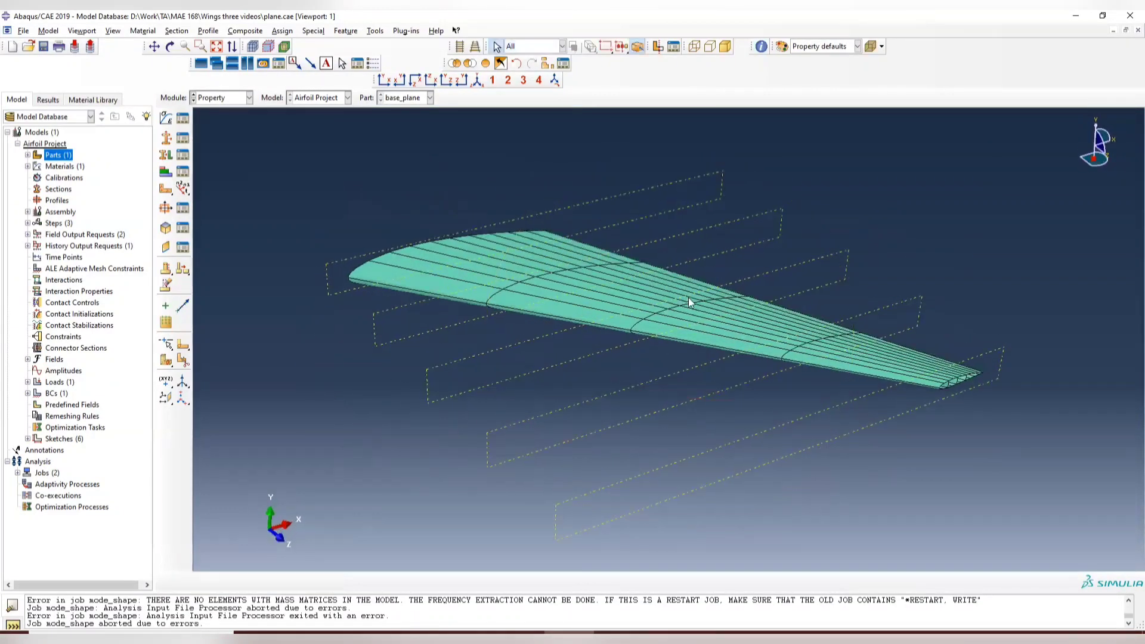
click(214, 97)
click(198, 118)
click(182, 119)
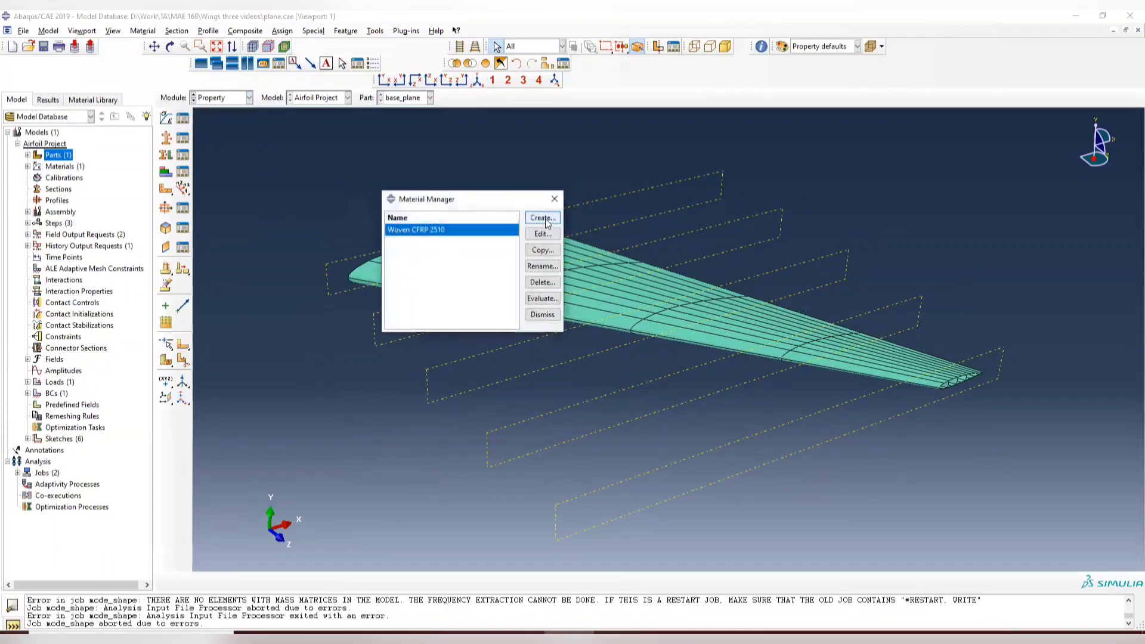
click(543, 218)
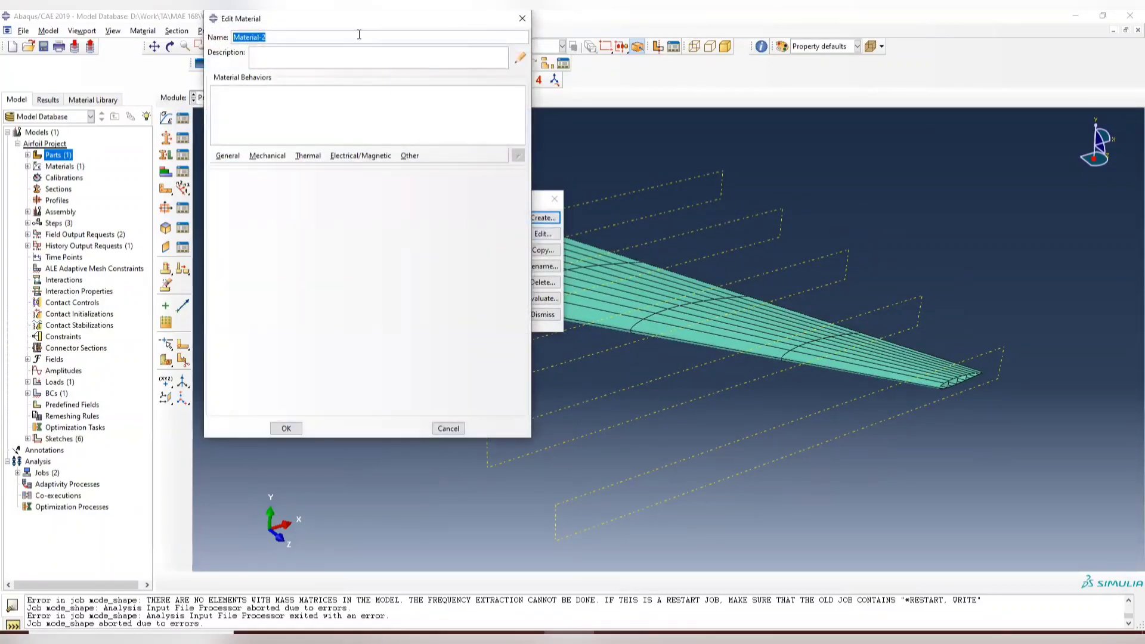
drag(391, 31, 868, 104)
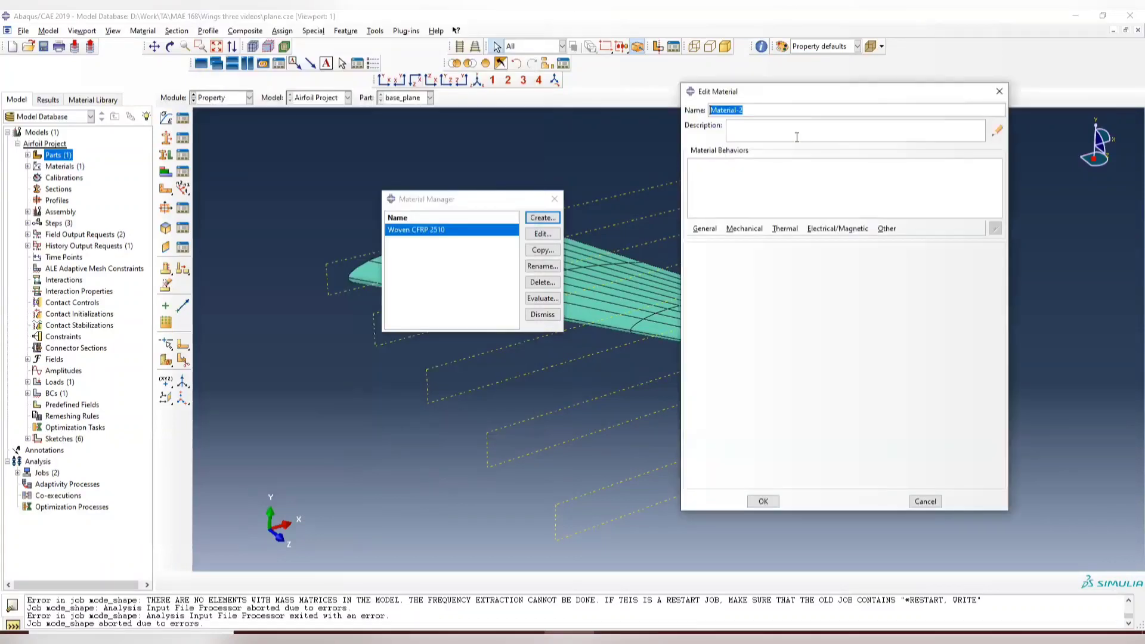
click(999, 91)
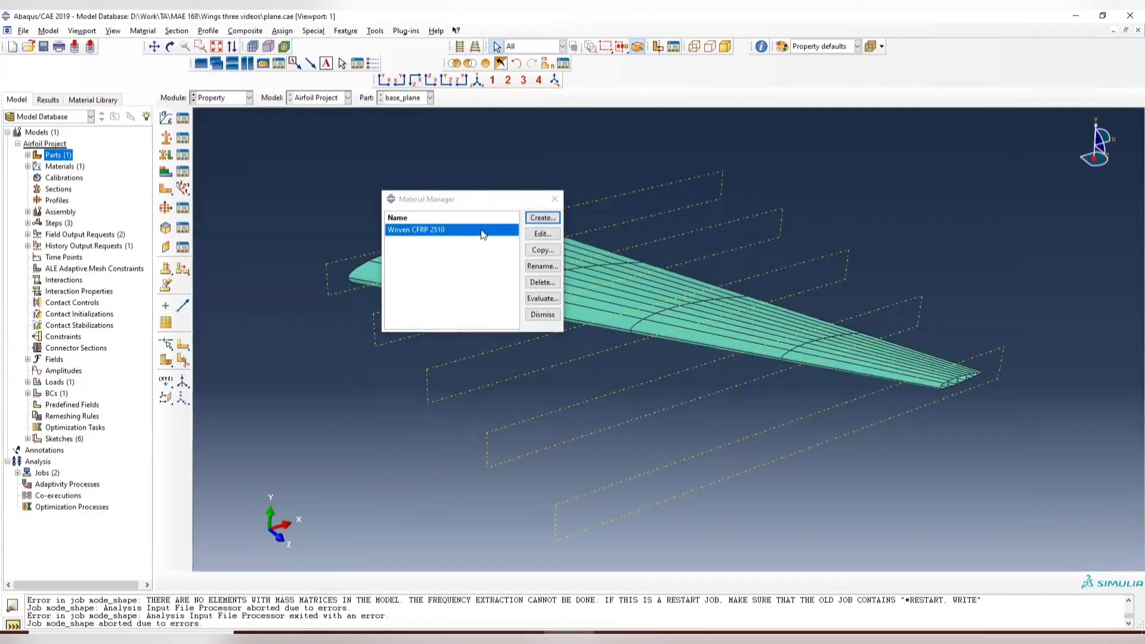
Open the Woven CFRP 2510 material for editing and add a Density behavior to it
click(543, 234)
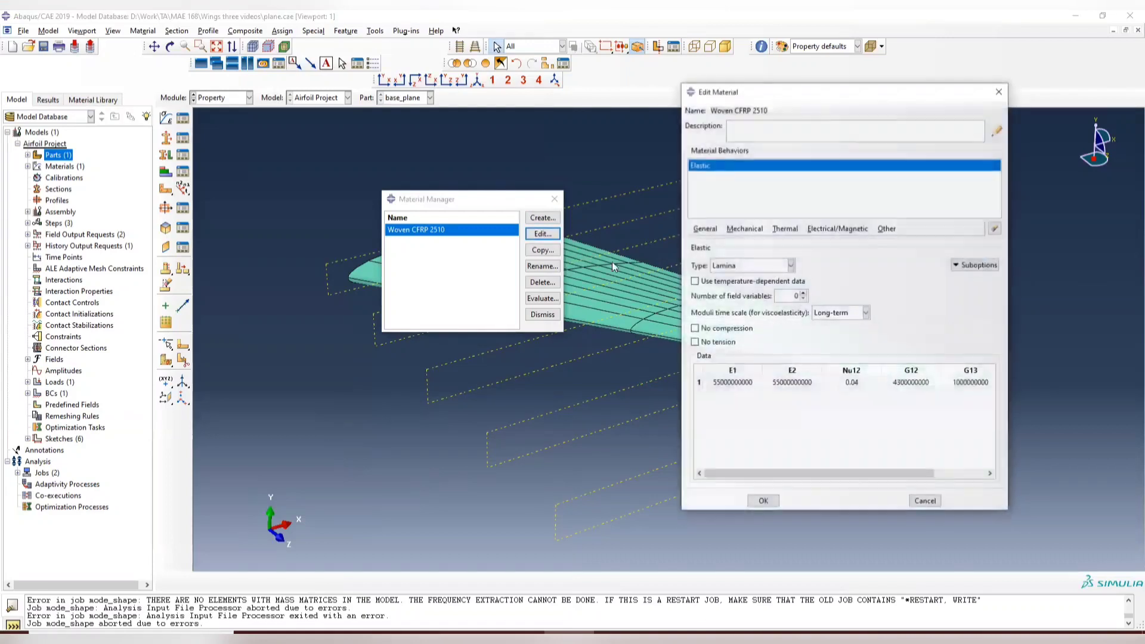
click(711, 231)
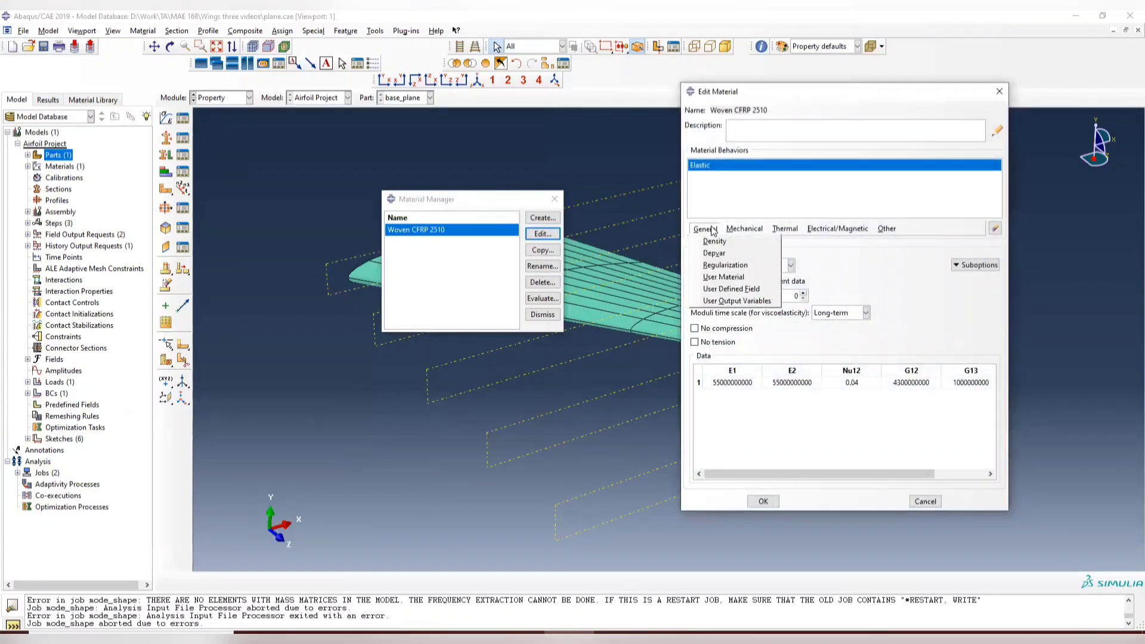
click(708, 241)
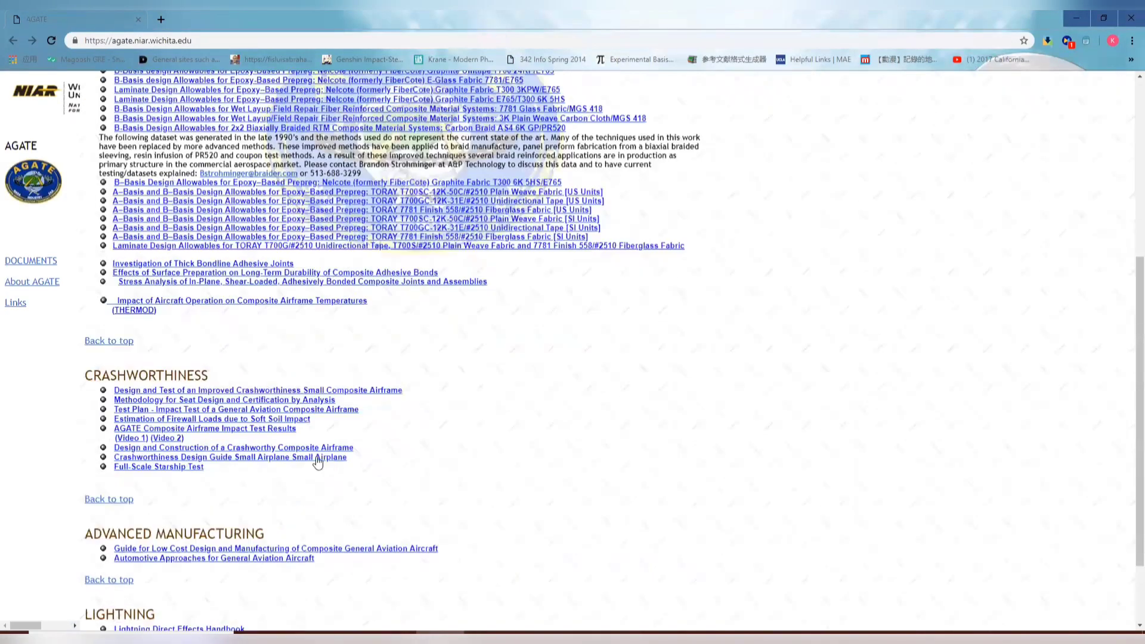
Open the AGATE website's design allowables report for TORAY T700SC-12K-50C/#2510 Plain Weave Fabric [US Units] in the browser
scroll(374, 297, up, 3)
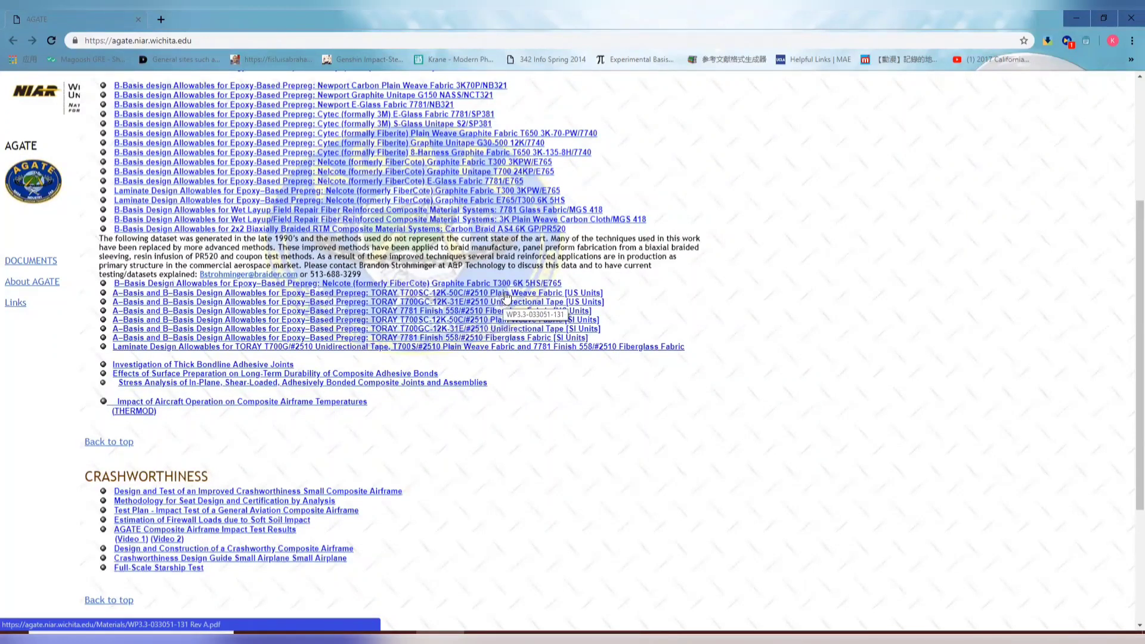
click(506, 296)
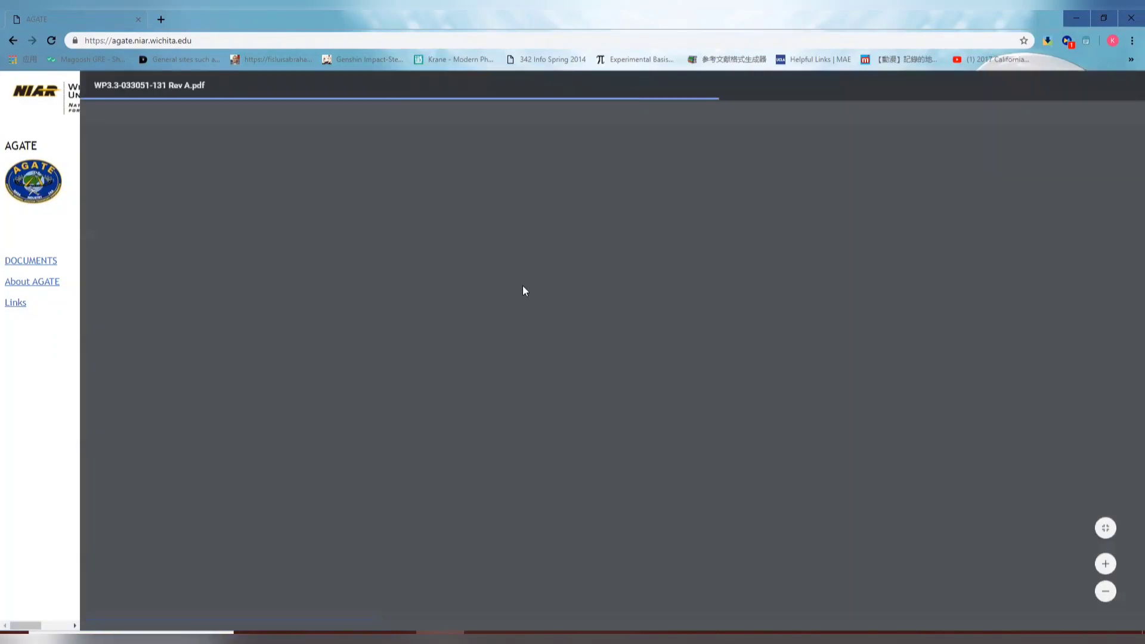
scroll(686, 255, down, 15)
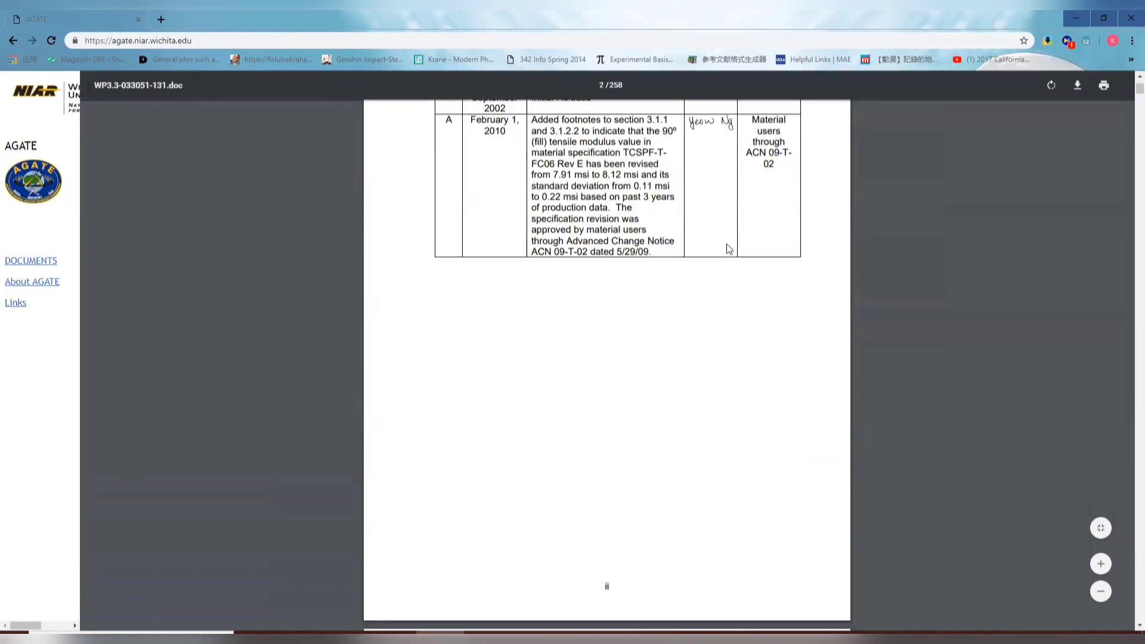
Search the report for "density" and go through the matches up to section 2.3, Data Documentation
key(ctrl+f)
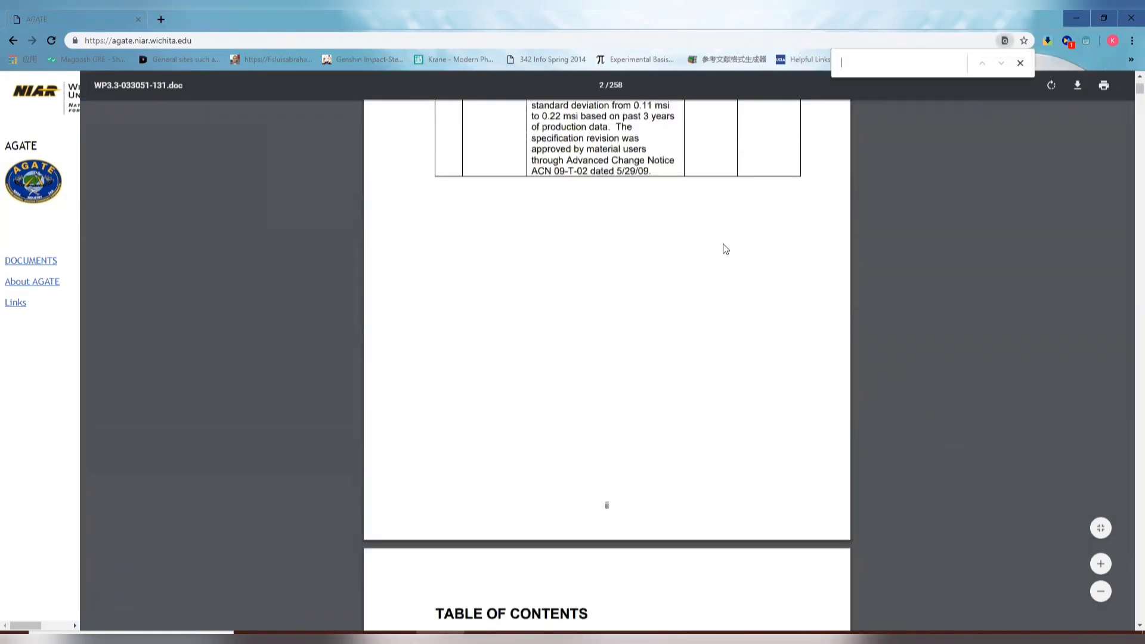
text(density)
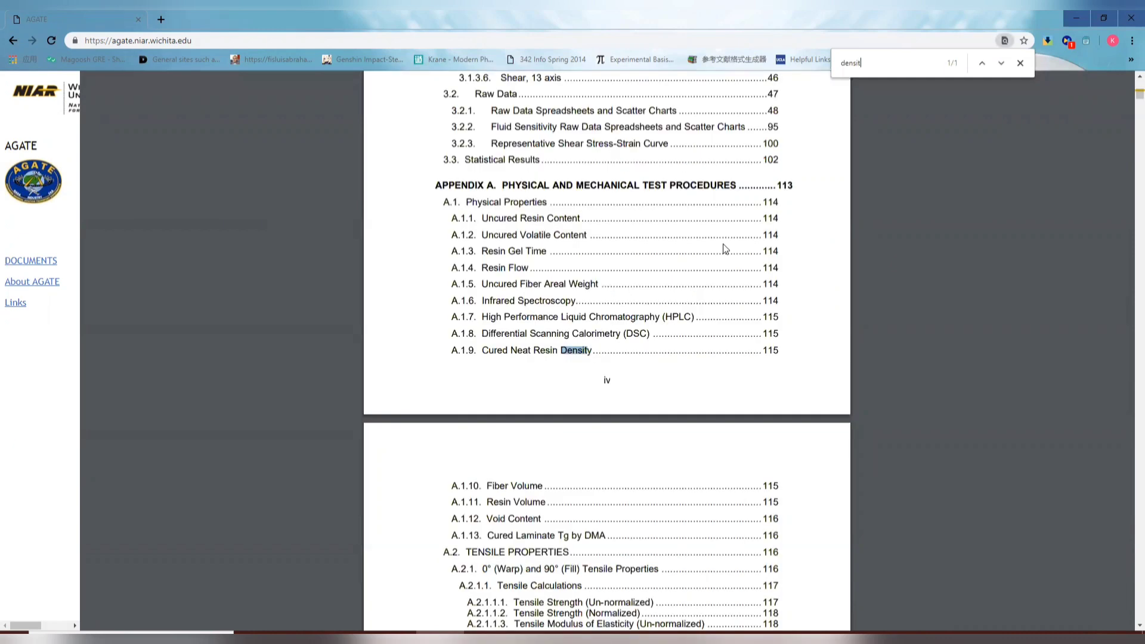
click(1002, 63)
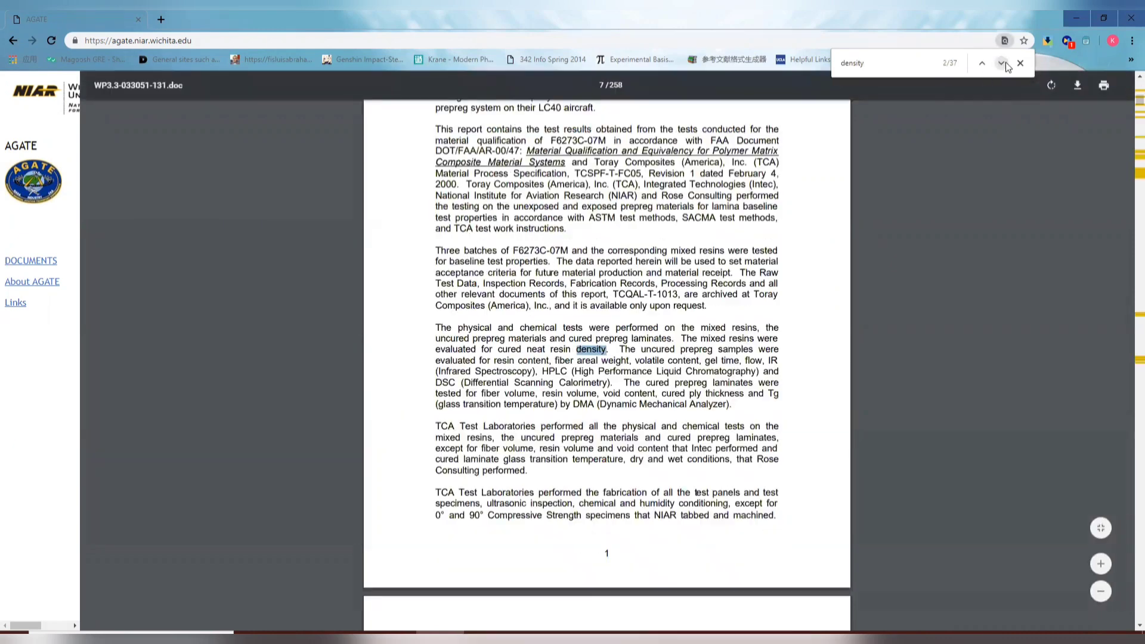
click(1002, 62)
click(1002, 62)
click(1002, 63)
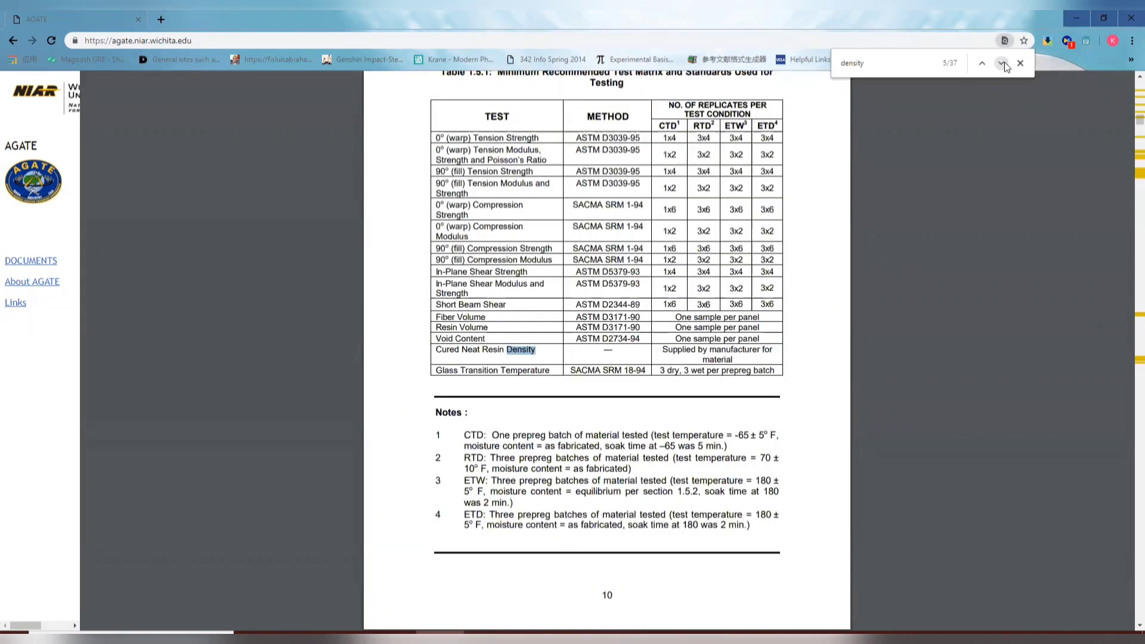
click(1002, 62)
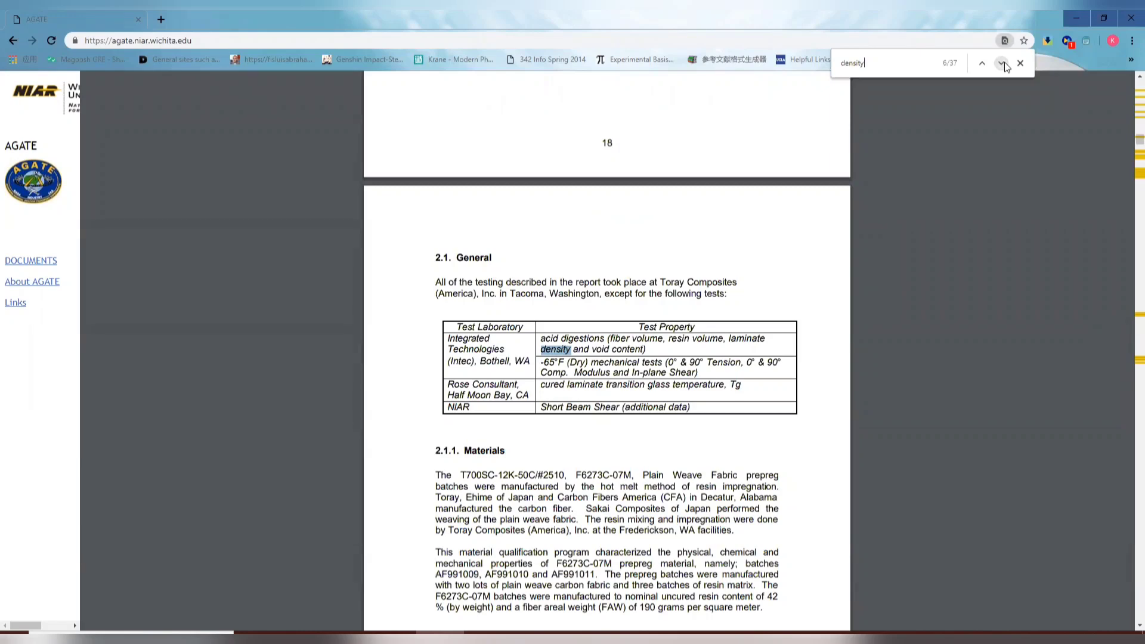
click(1002, 63)
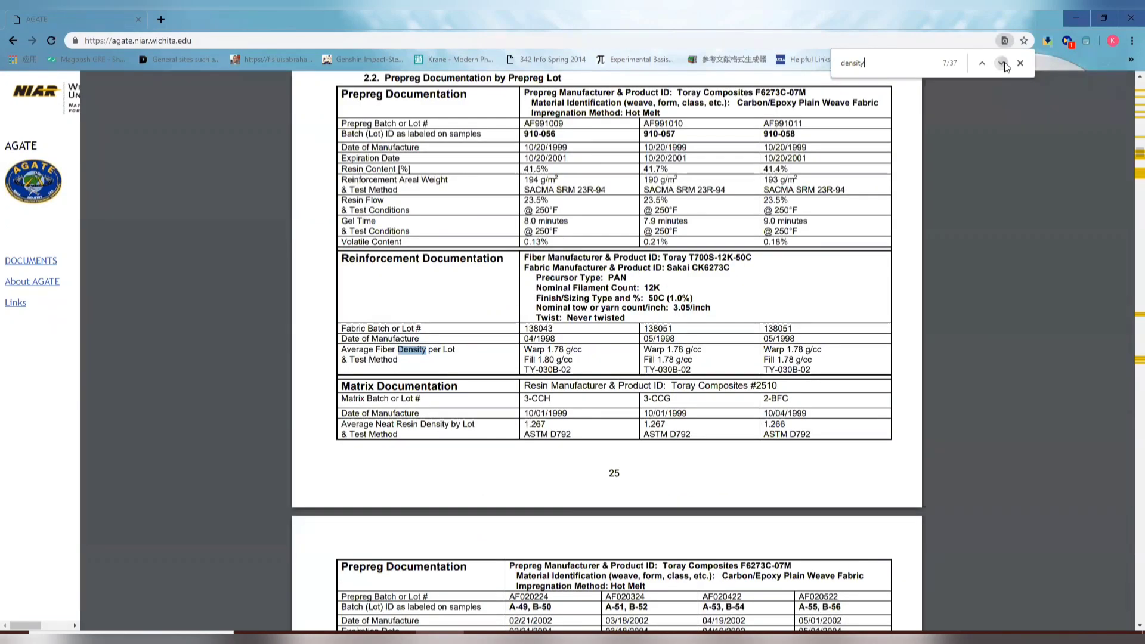
click(1002, 62)
click(1002, 62)
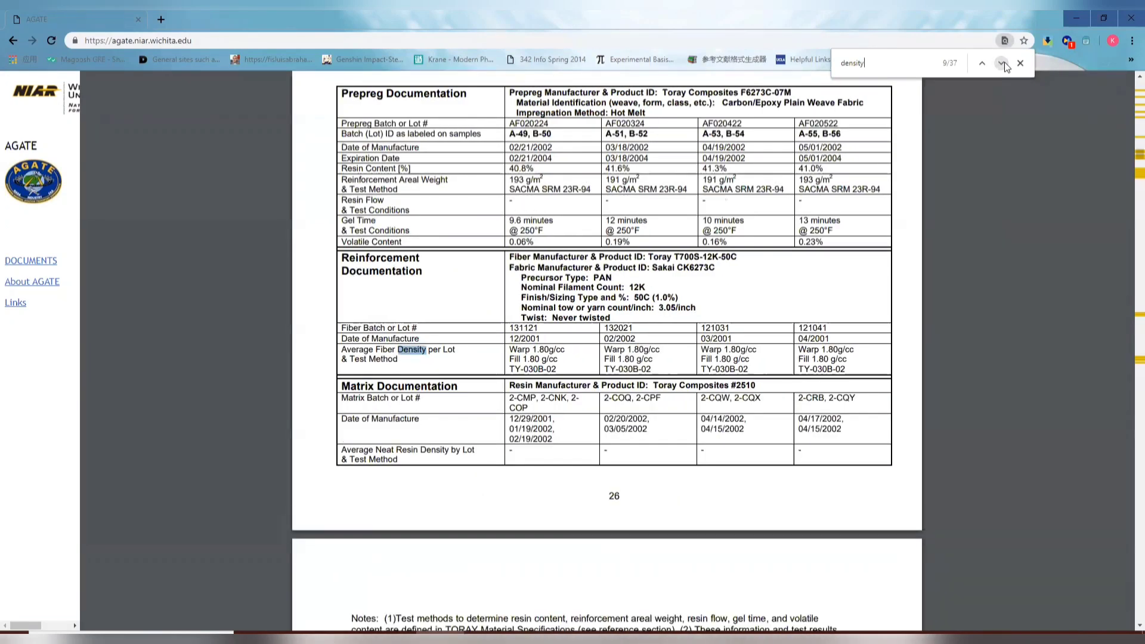
click(1002, 63)
click(1002, 63)
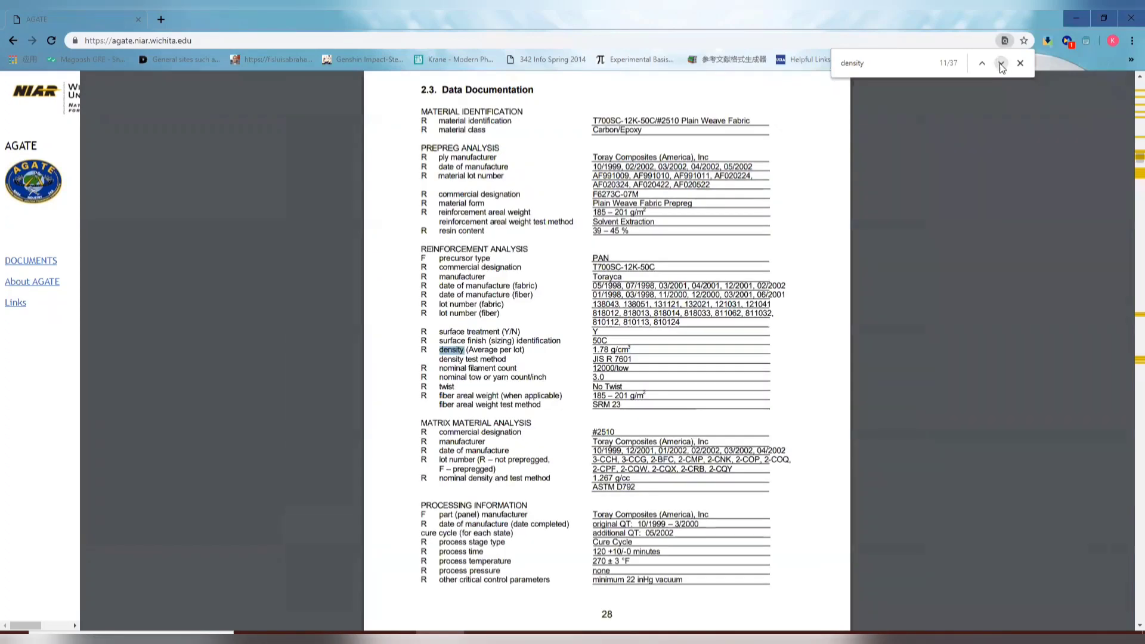
Read the reinforcement's average density per lot in the Data Documentation section
scroll(450, 411, up, 1)
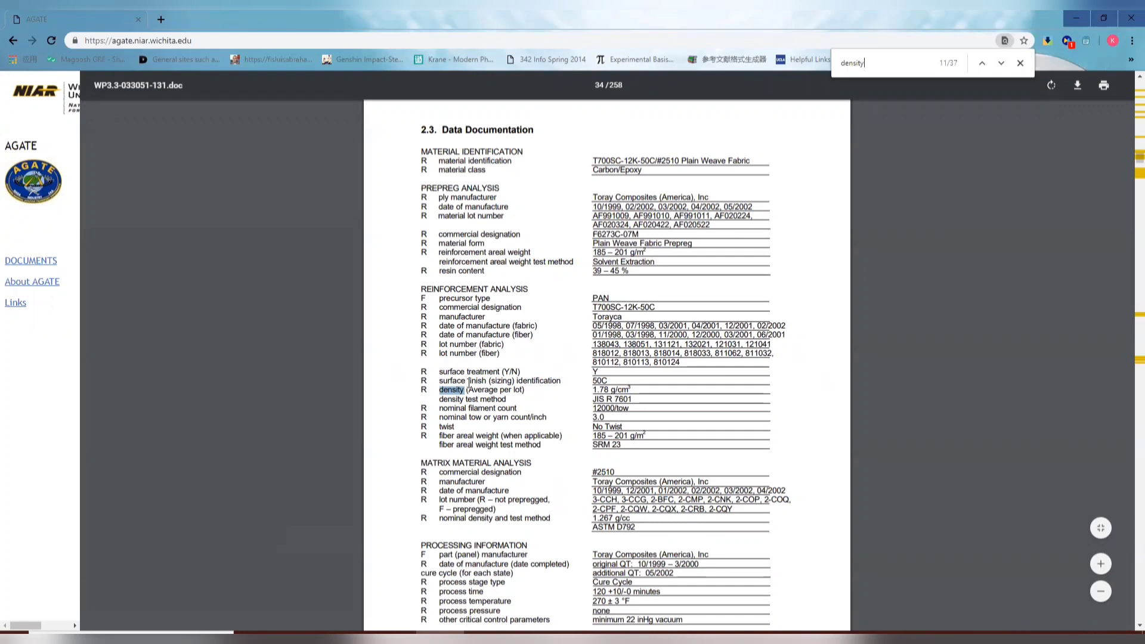
scroll(469, 382, down, 1)
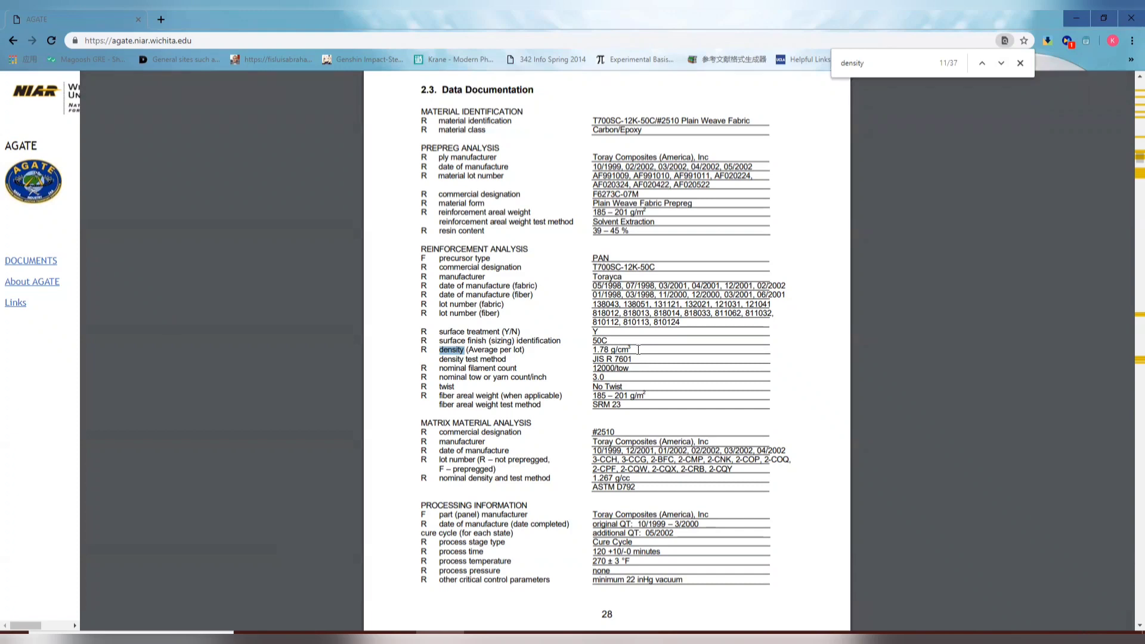
scroll(638, 350, down, 6)
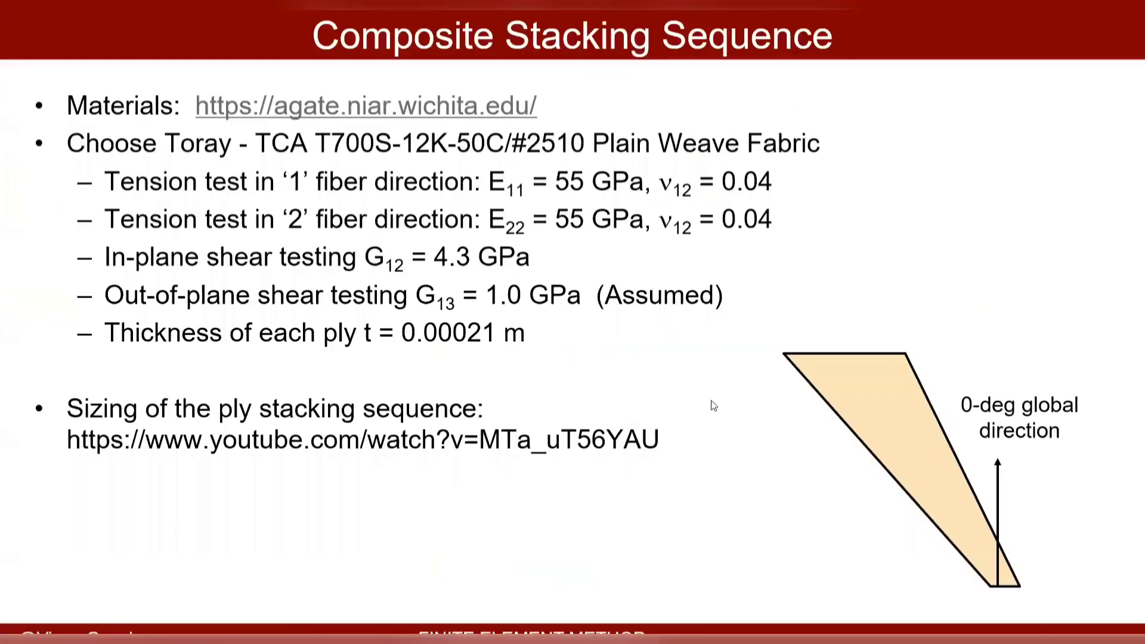
Return to Abaqus/CAE, set the Woven CFRP 2510 mass density to 1780, and close the material manager
key(alt+Tab)
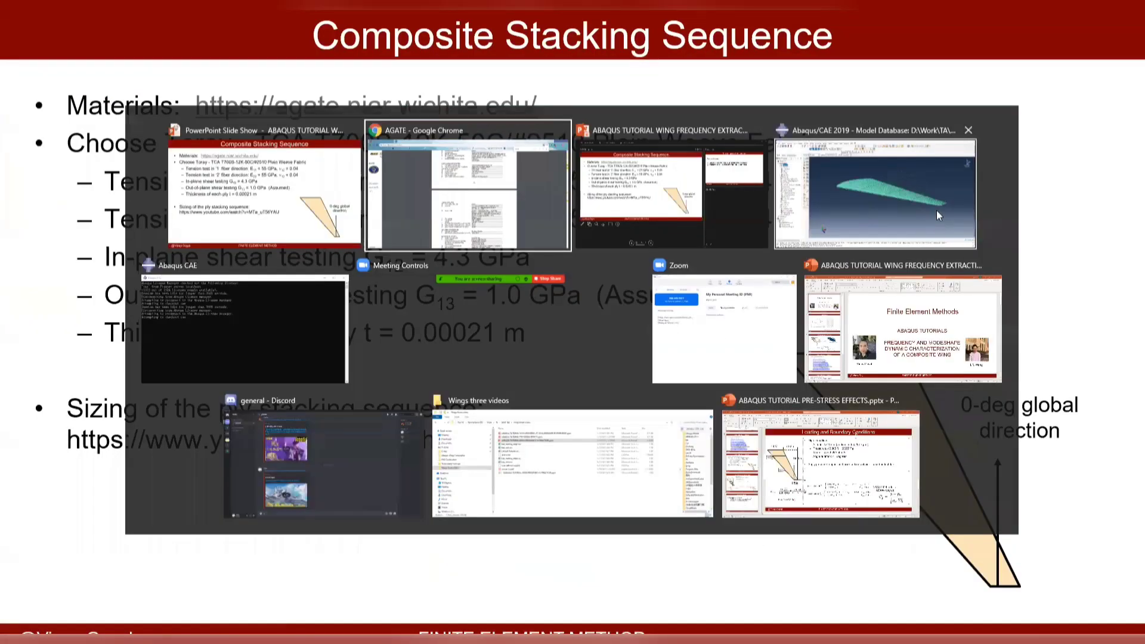
click(903, 212)
click(739, 345)
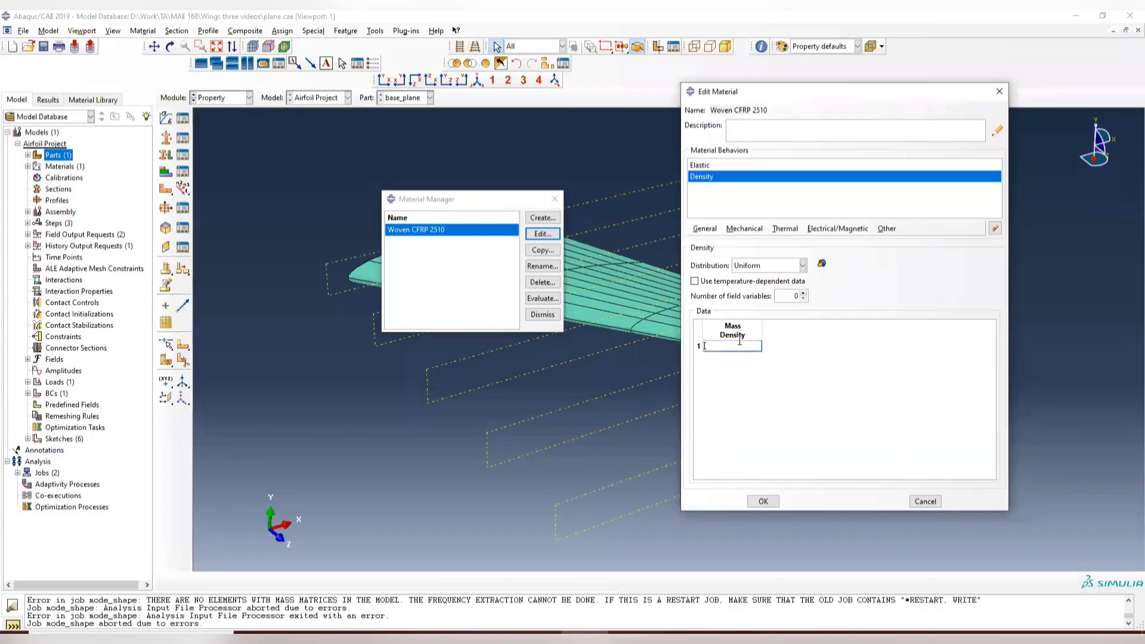
text(1780)
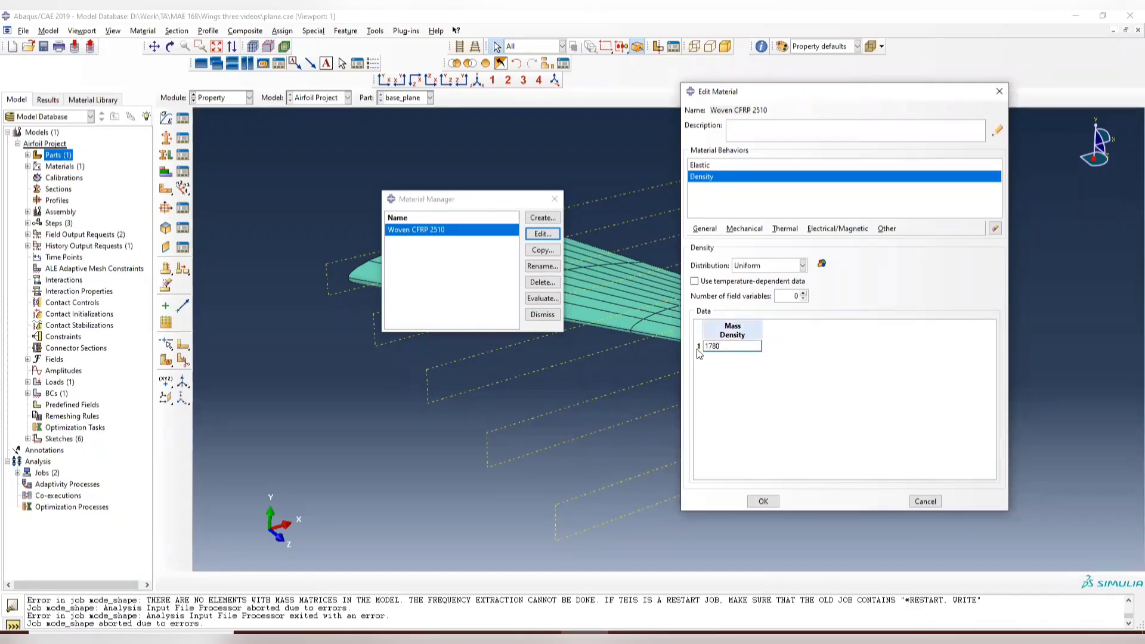
key(Return)
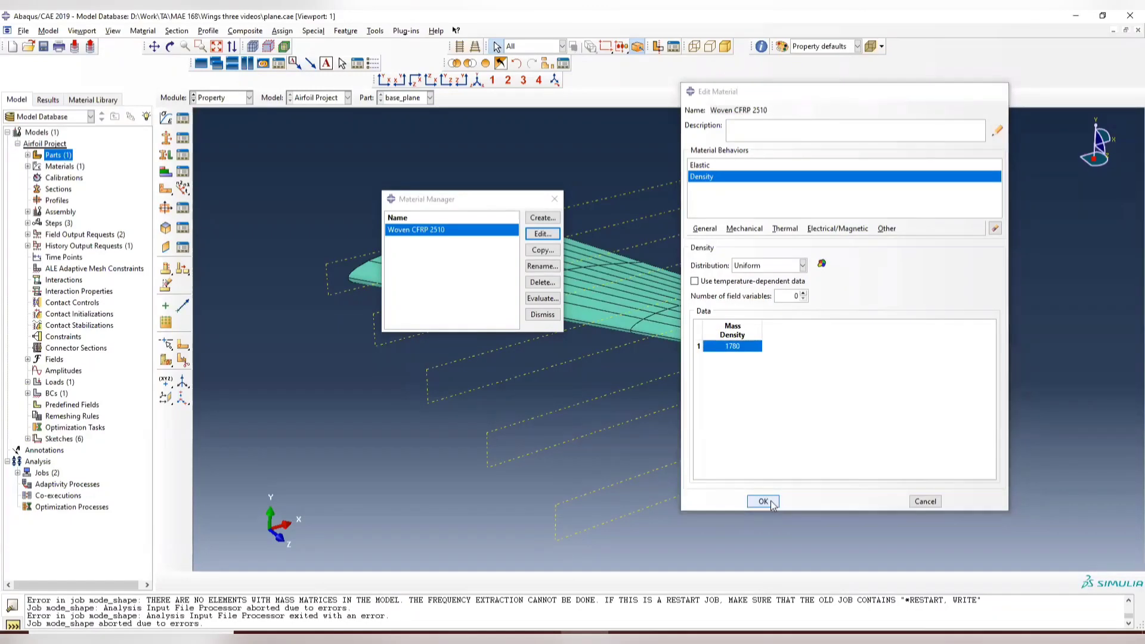
click(763, 501)
click(555, 197)
Resubmit the mode_shape job in the Job module, overwriting its existing job files
click(221, 97)
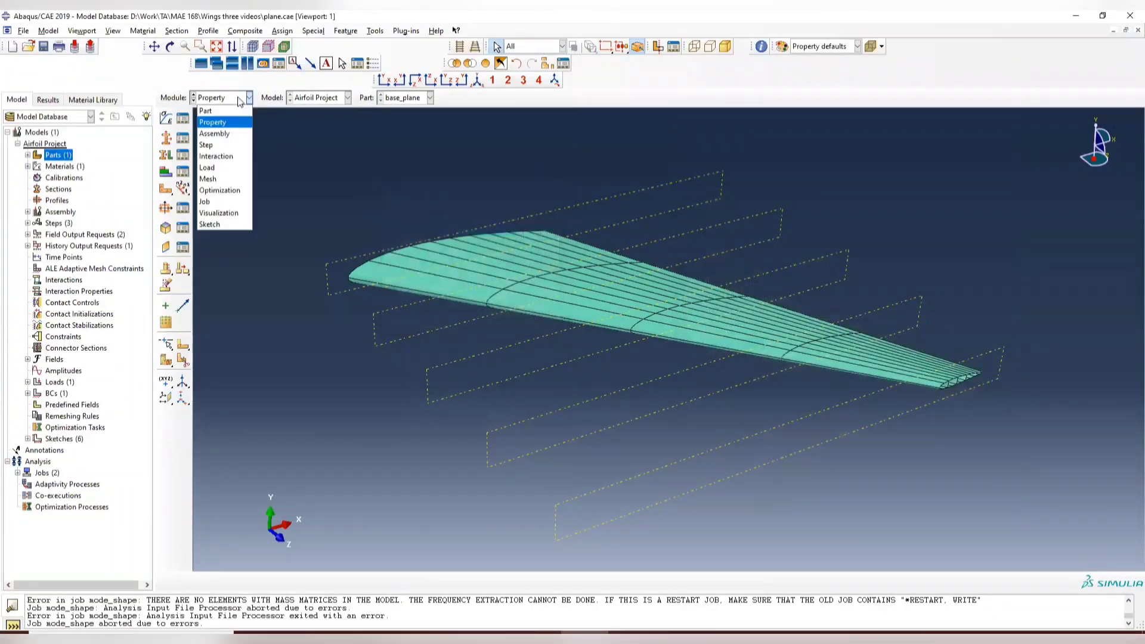
click(218, 203)
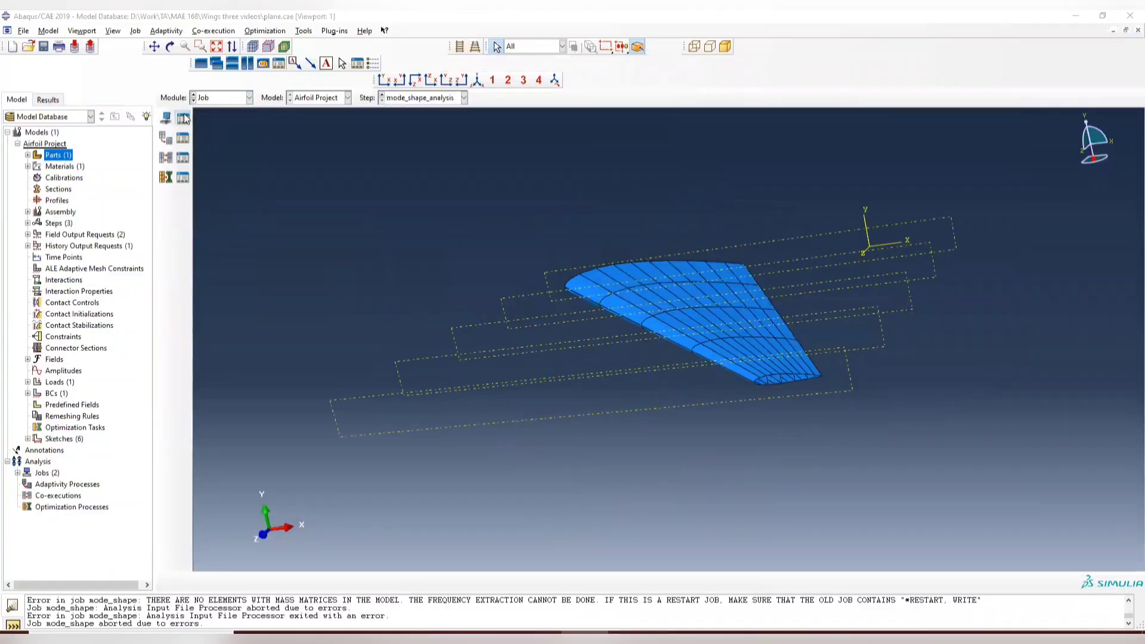
click(182, 118)
click(531, 235)
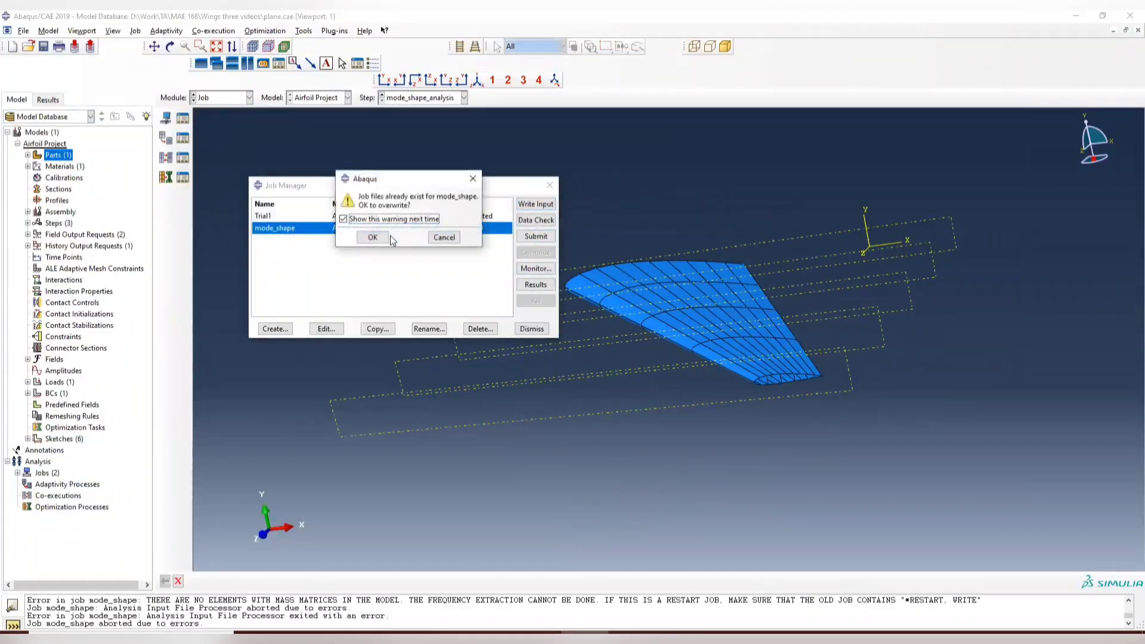
click(373, 238)
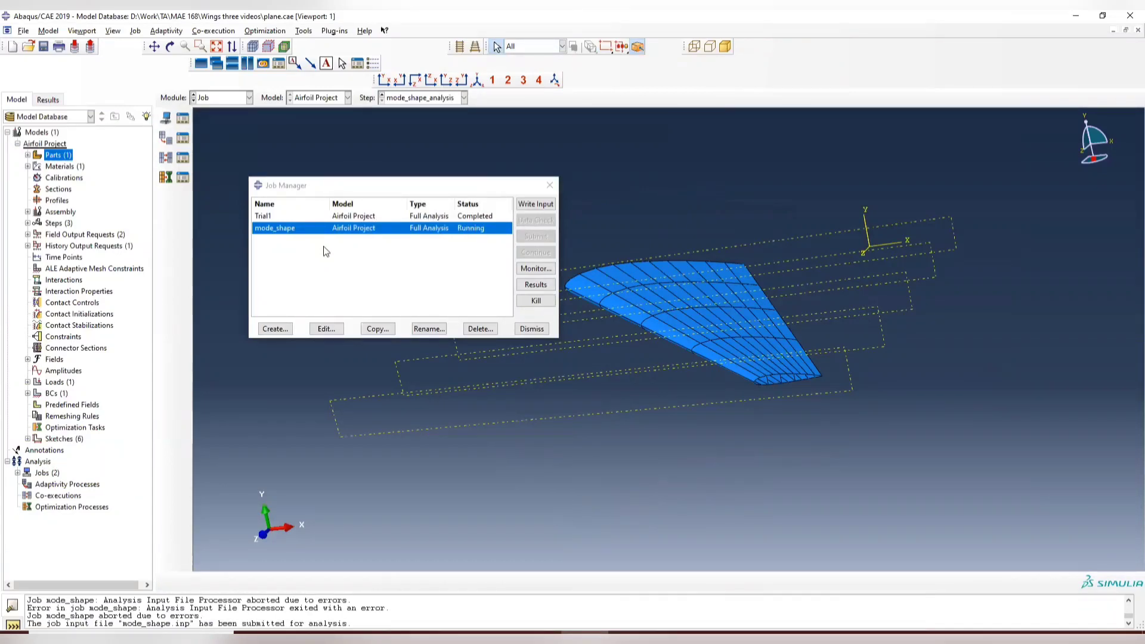
Monitor the mode_shape job until it finishes and open its results in the Visualization module
click(536, 268)
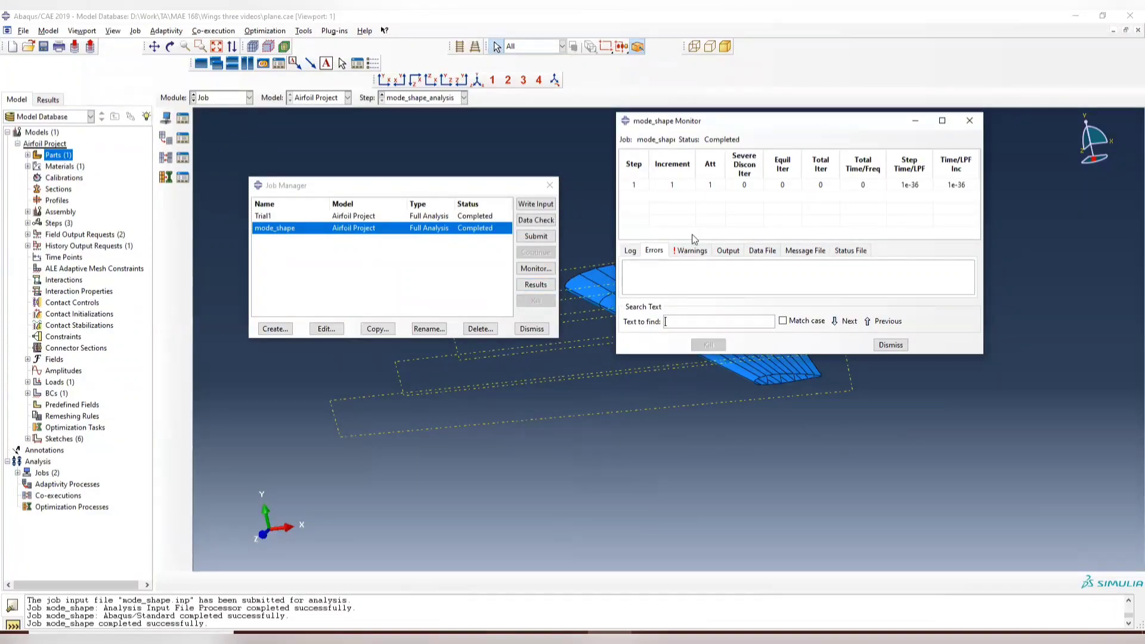
click(536, 285)
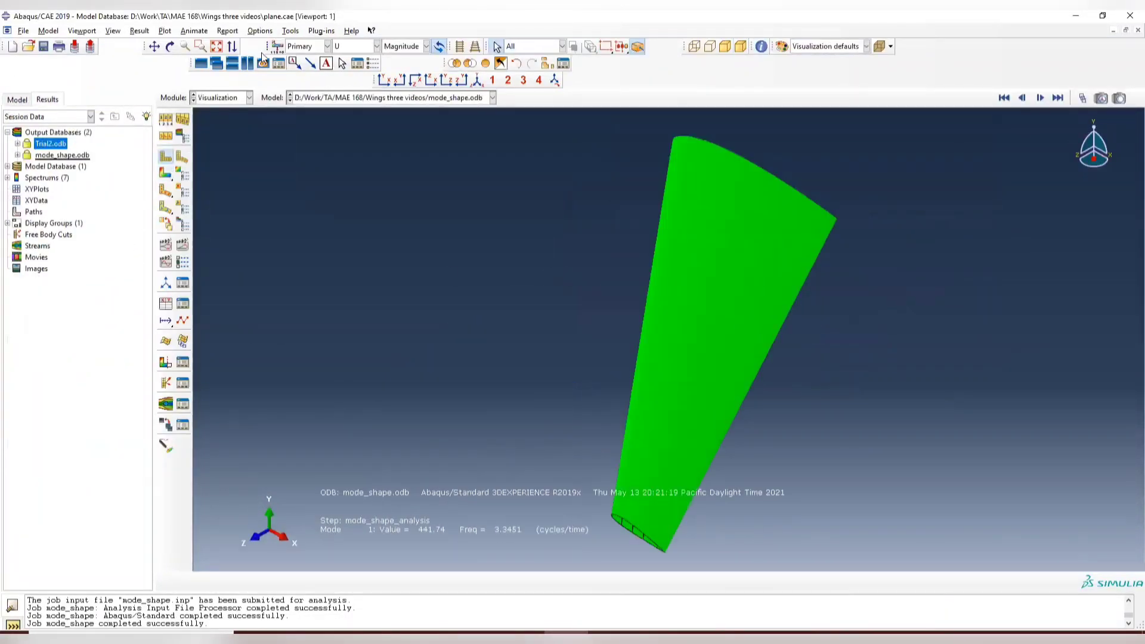
Apply the common plot options with only free edges visible on the wing
click(263, 31)
click(265, 53)
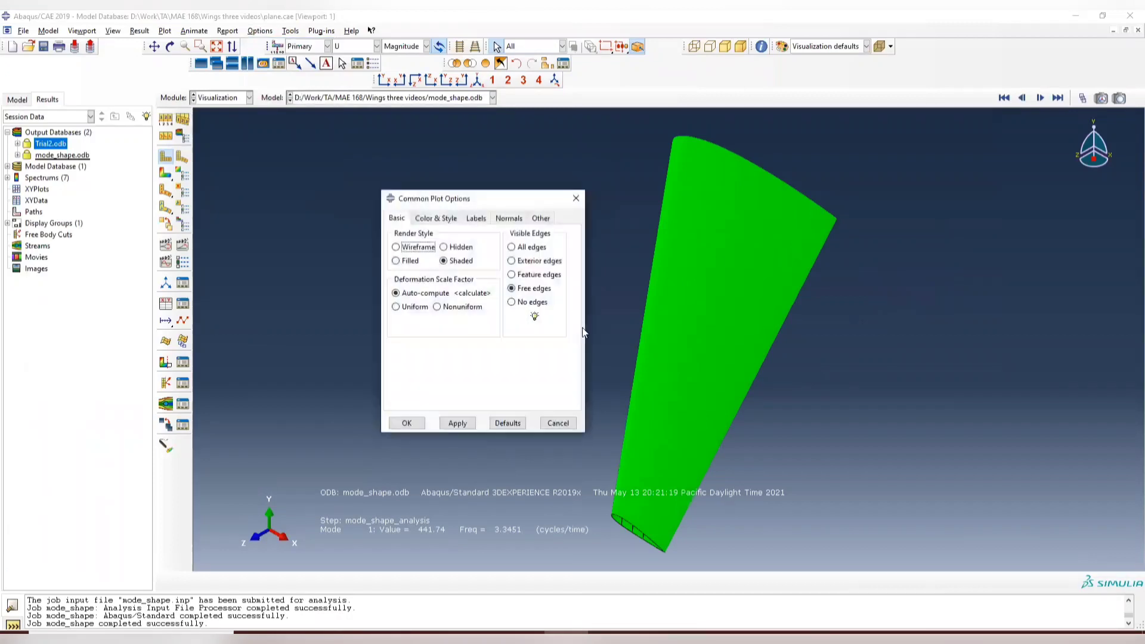
click(535, 289)
click(457, 424)
click(407, 423)
ctrl+alt+drag(596, 358, 835, 301)
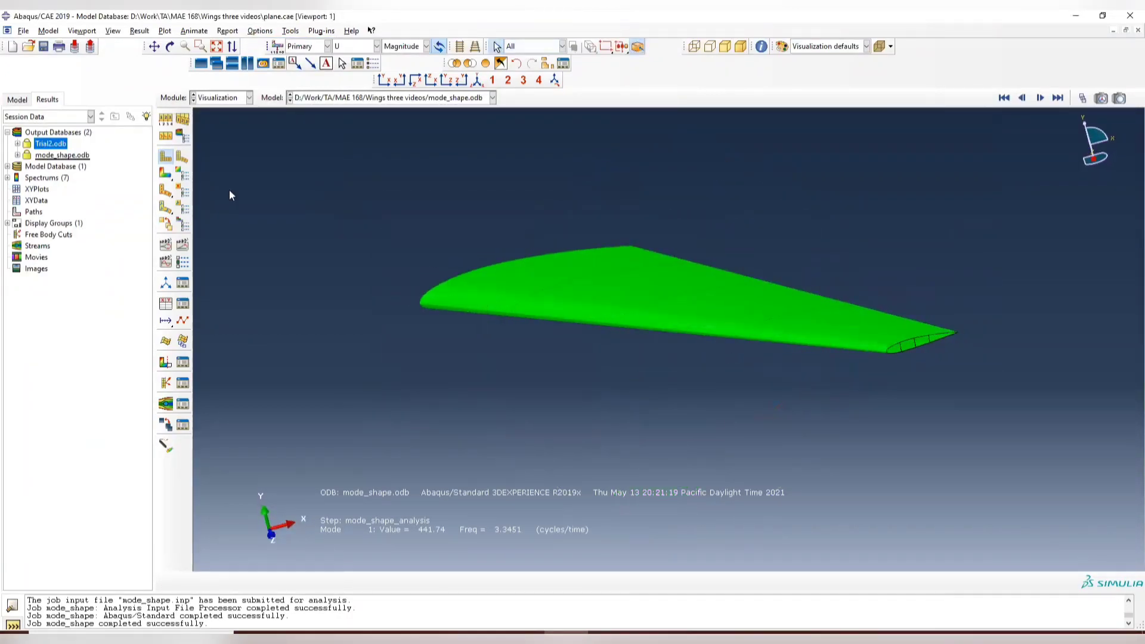
Contour the deformed wing by displacement component U2, and switch the displayed displacement to U Magnitude
click(1083, 98)
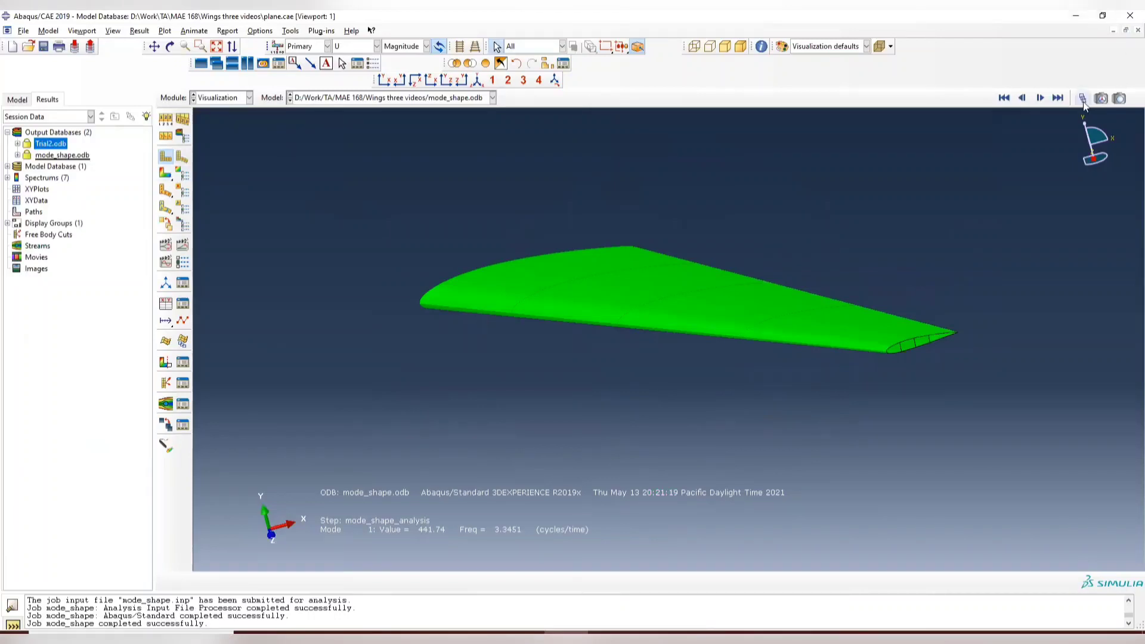
click(403, 46)
click(400, 76)
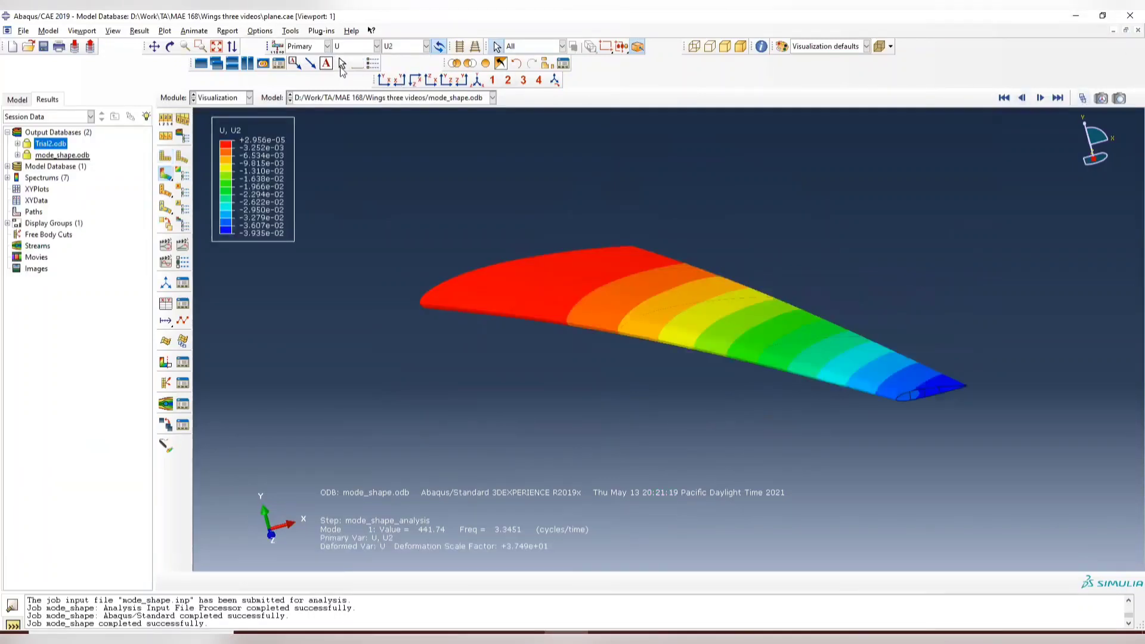
click(403, 46)
click(408, 60)
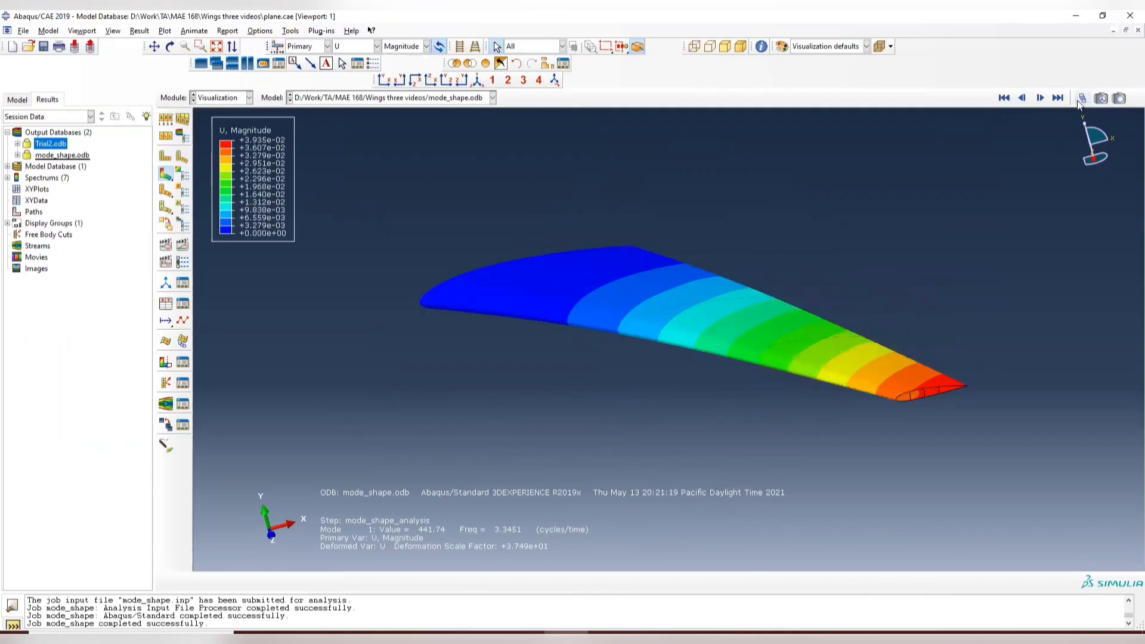
Open the Frame Selector and examine the wing's deformation in modes 1 and 2 of mode_shape_analysis
click(1083, 98)
click(550, 420)
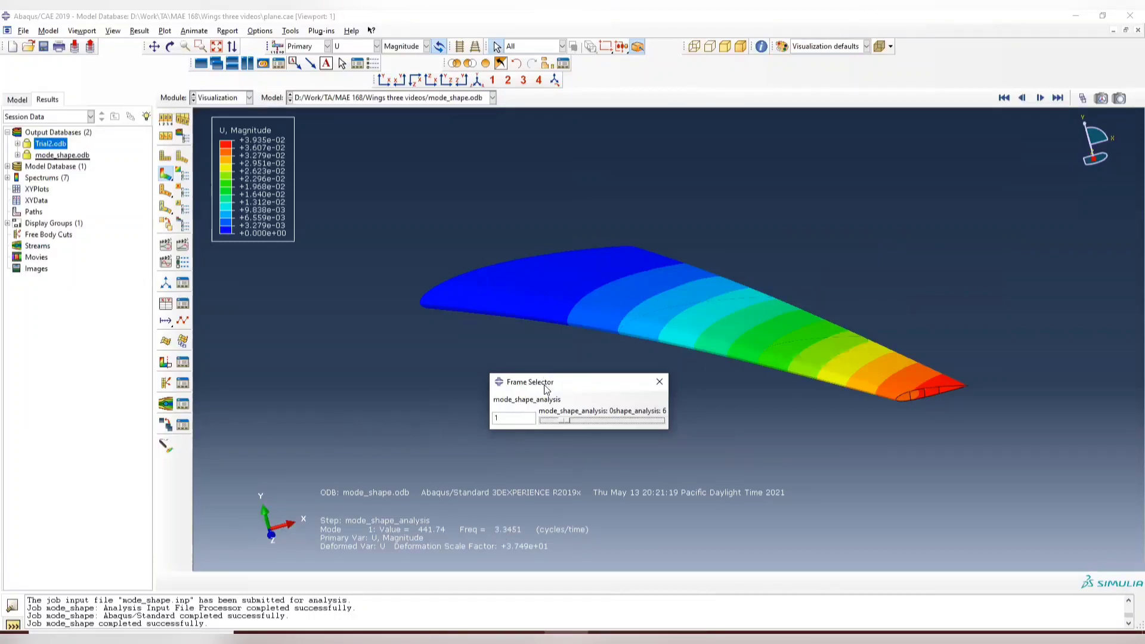
ctrl+alt+drag(688, 296, 628, 296)
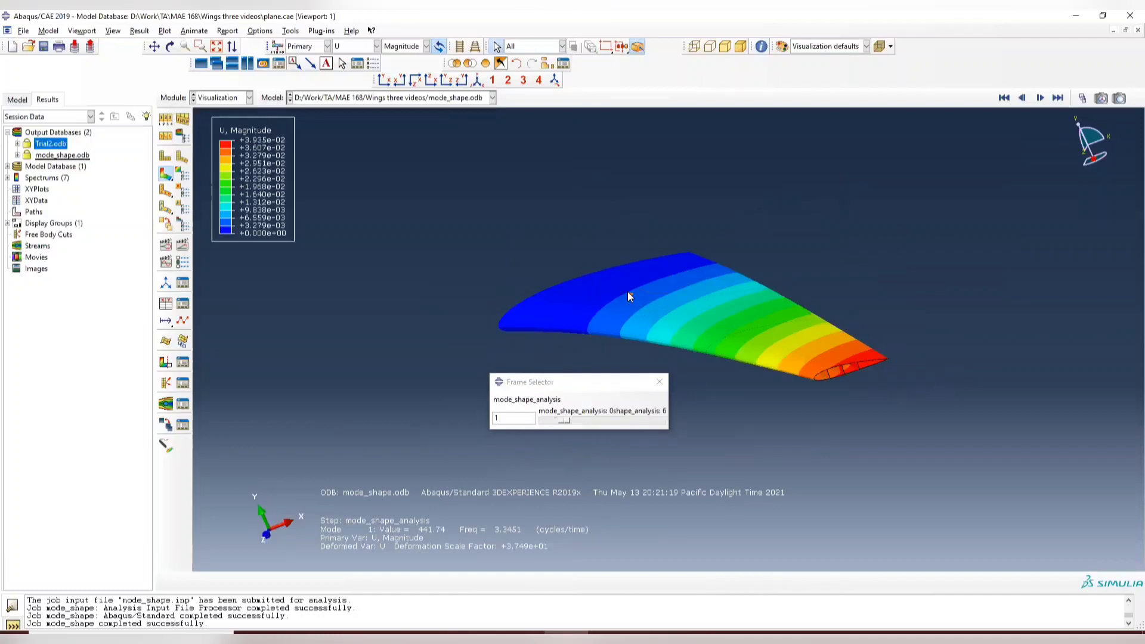
click(584, 383)
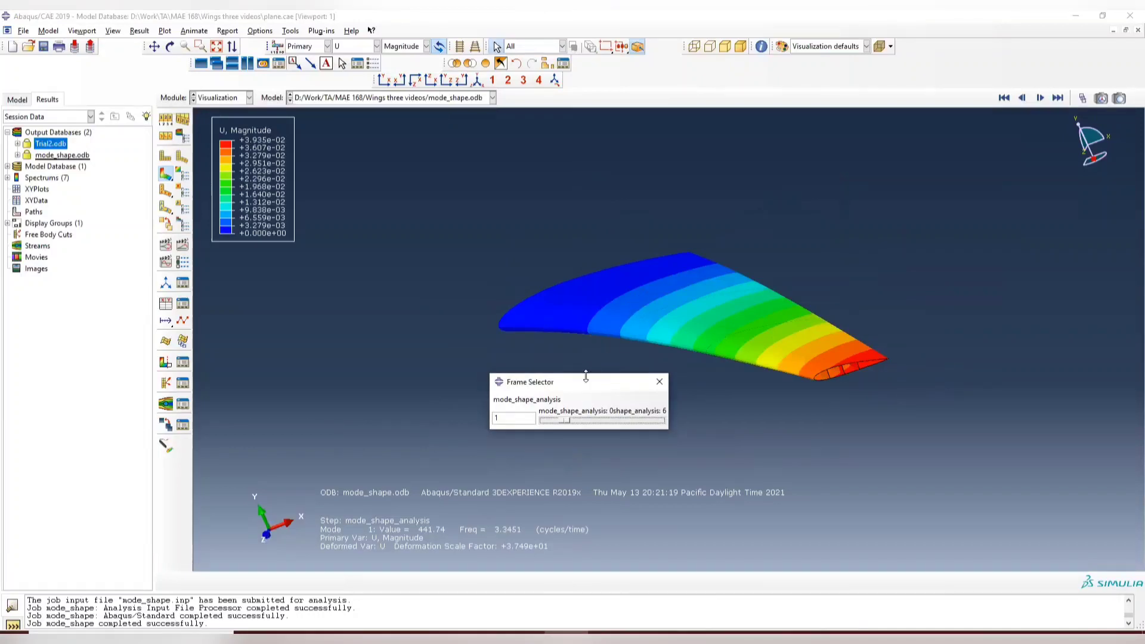
key(Right)
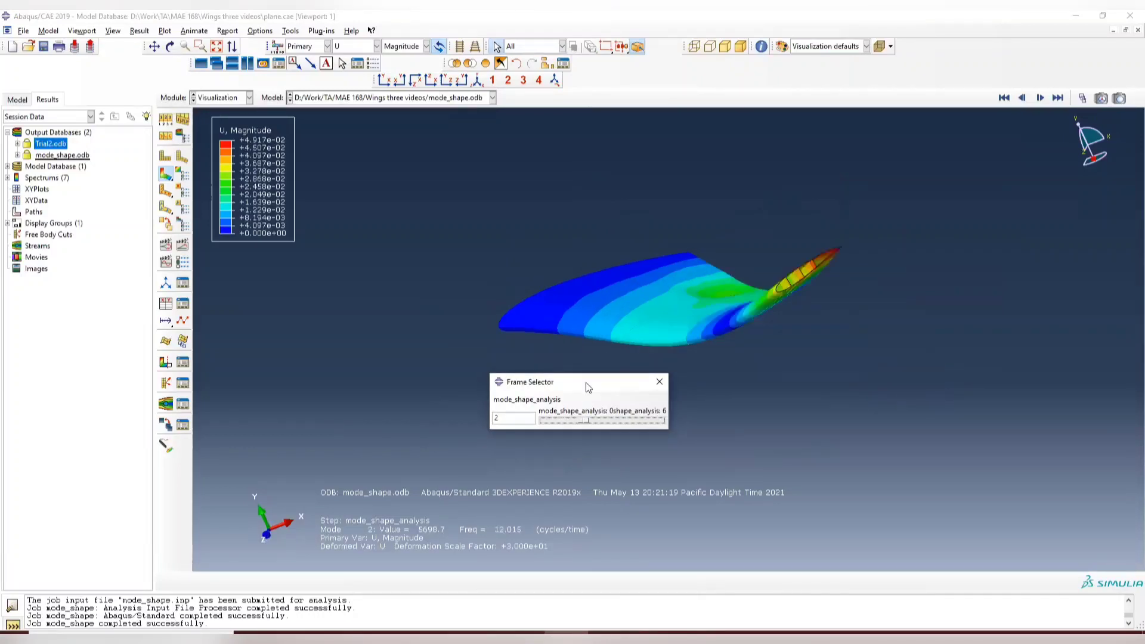
ctrl+alt+drag(726, 276, 746, 358)
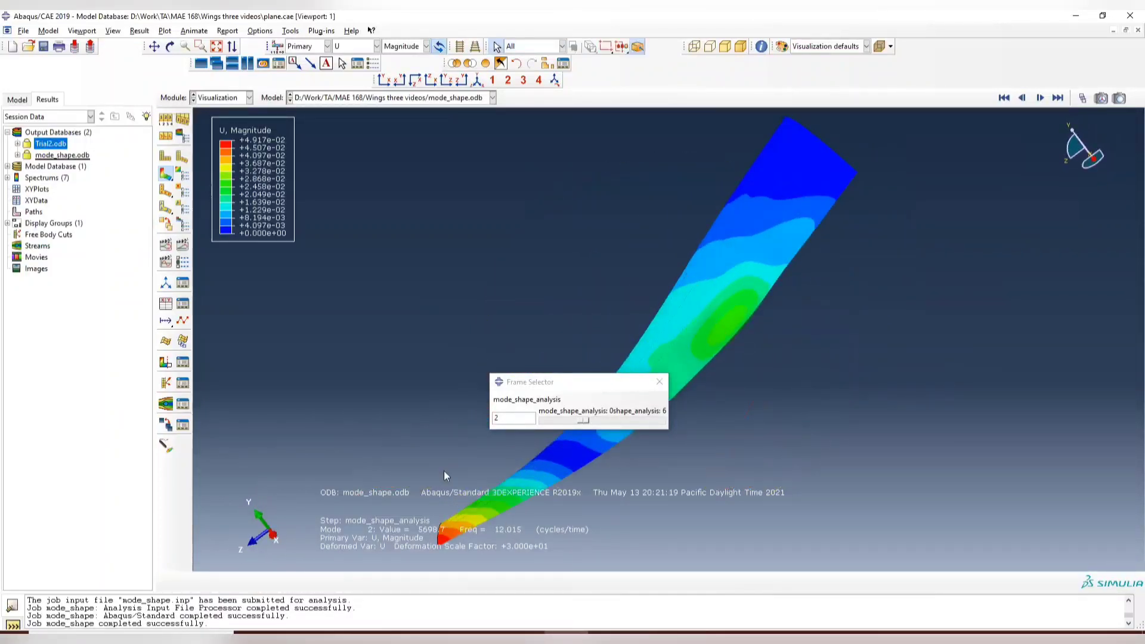
Advance through modes 3, 4 and 5 and examine the wing's deformation and natural frequency in each
click(564, 391)
key(Right)
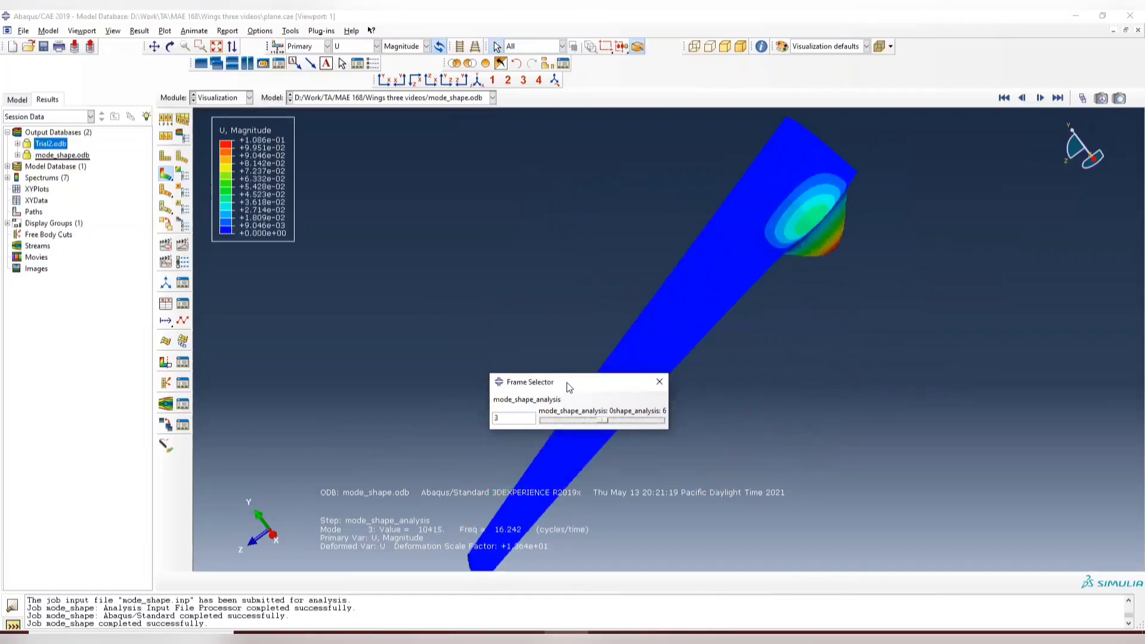
key(Right)
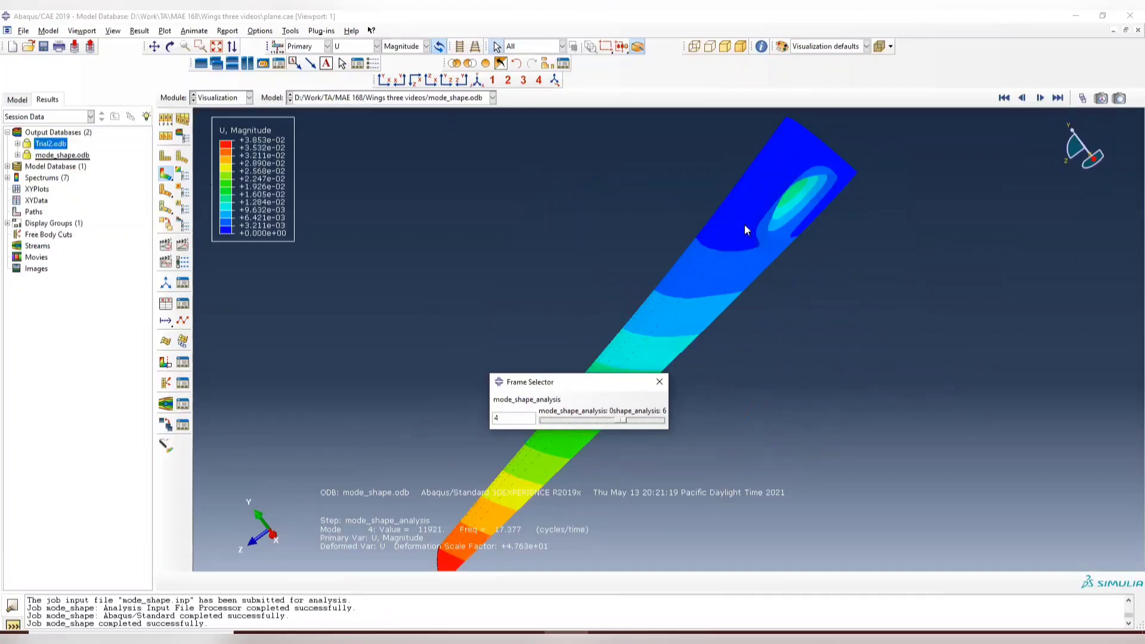
key(Right)
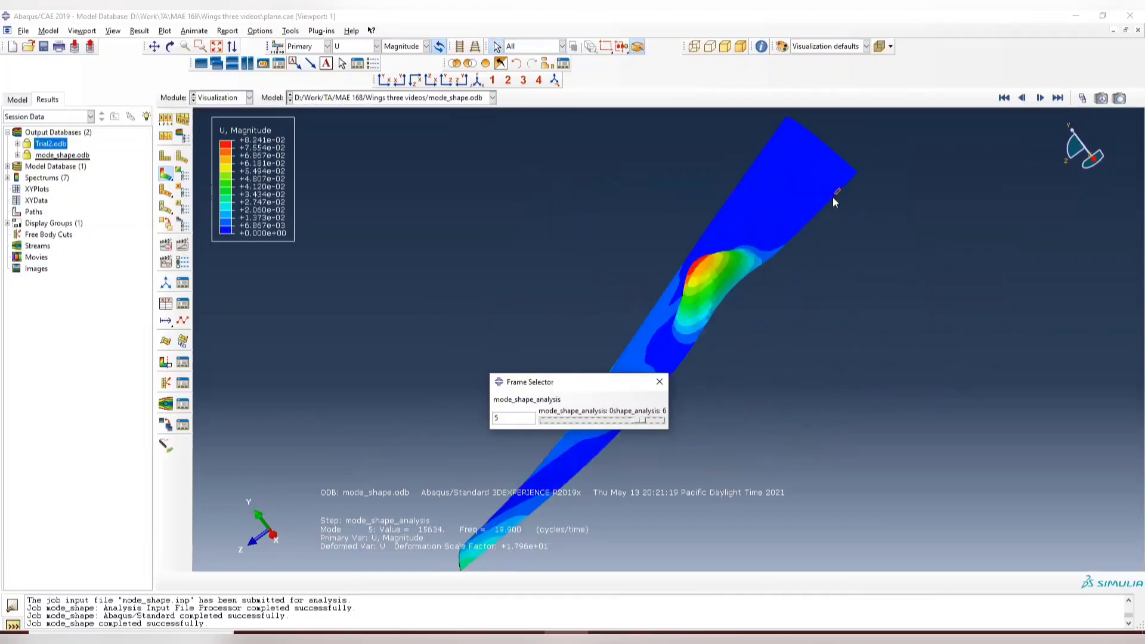
ctrl+alt+drag(834, 203, 647, 258)
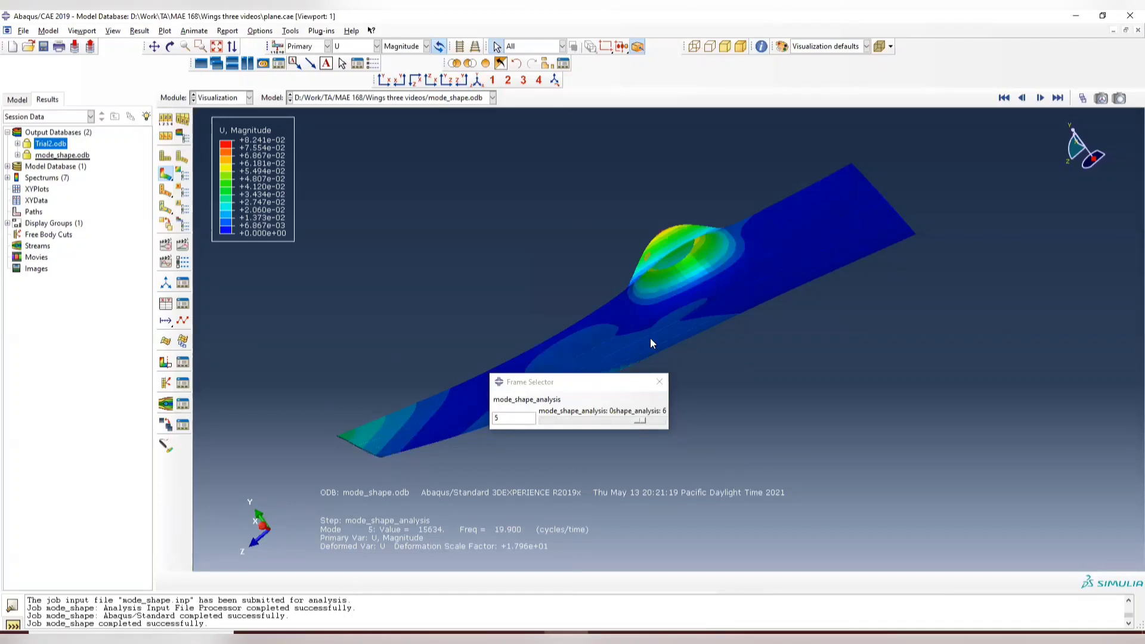
Display mode 6, examine its deformed shape near the wing root from several angles, and close the Frame Selector
click(615, 385)
key(Right)
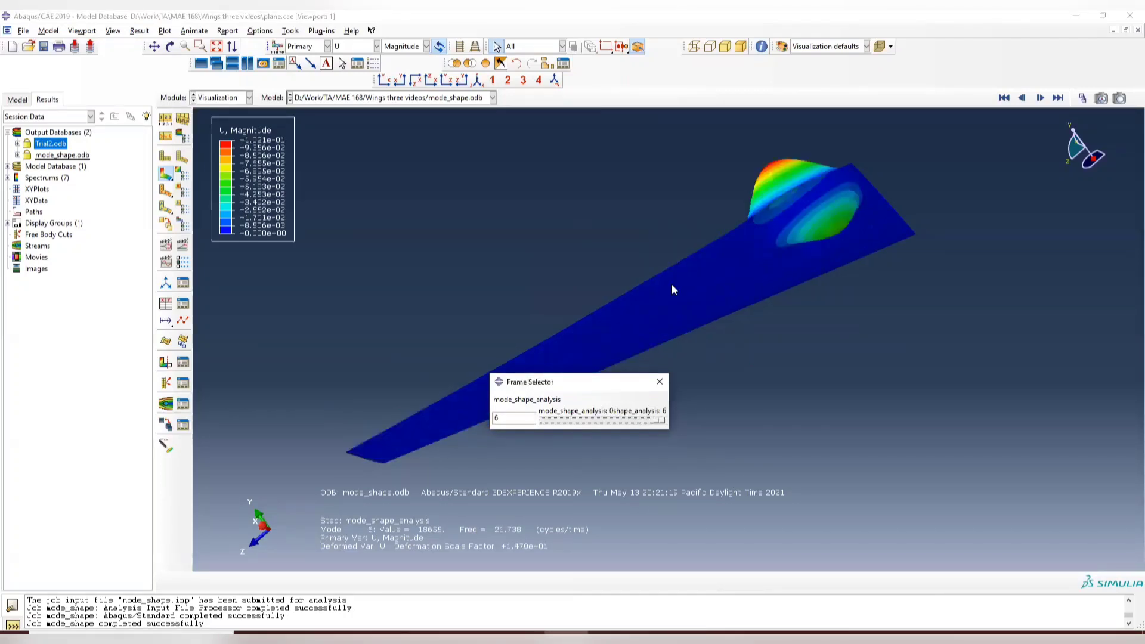
ctrl+alt+drag(671, 284, 757, 263)
ctrl+alt+drag(520, 308, 670, 440)
ctrl+alt+drag(510, 210, 829, 299)
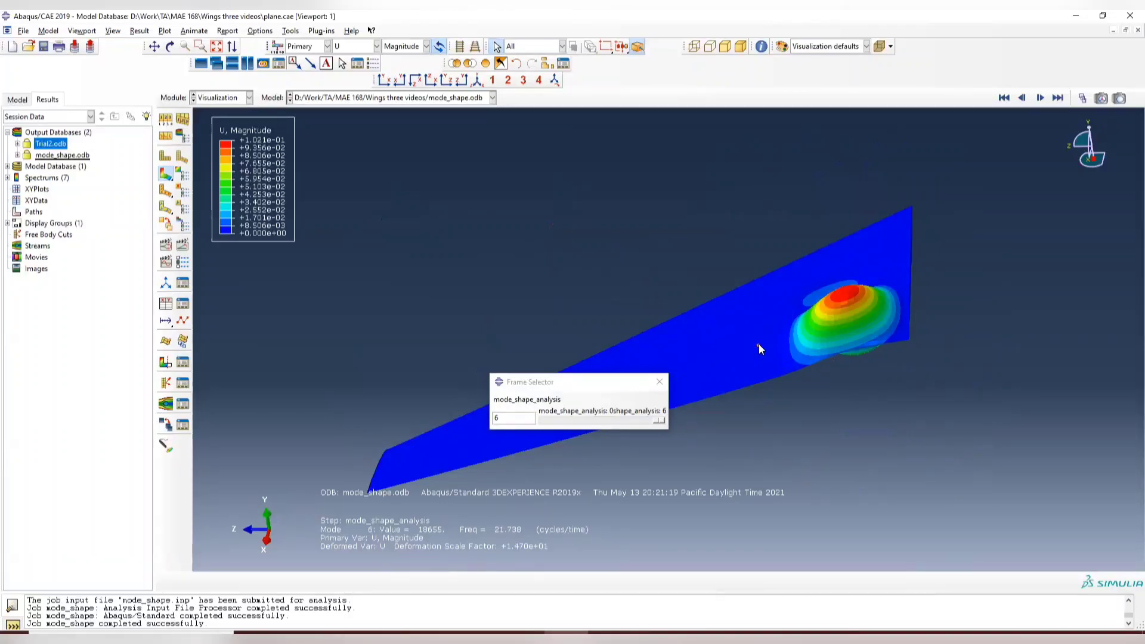
click(665, 385)
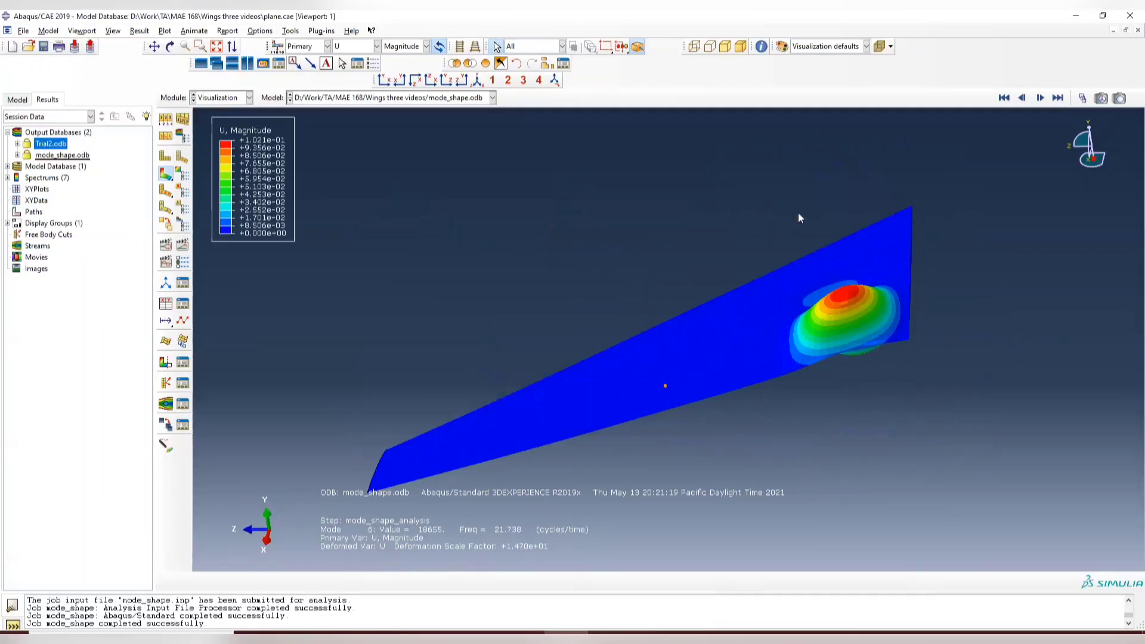
ctrl+alt+drag(716, 318, 672, 340)
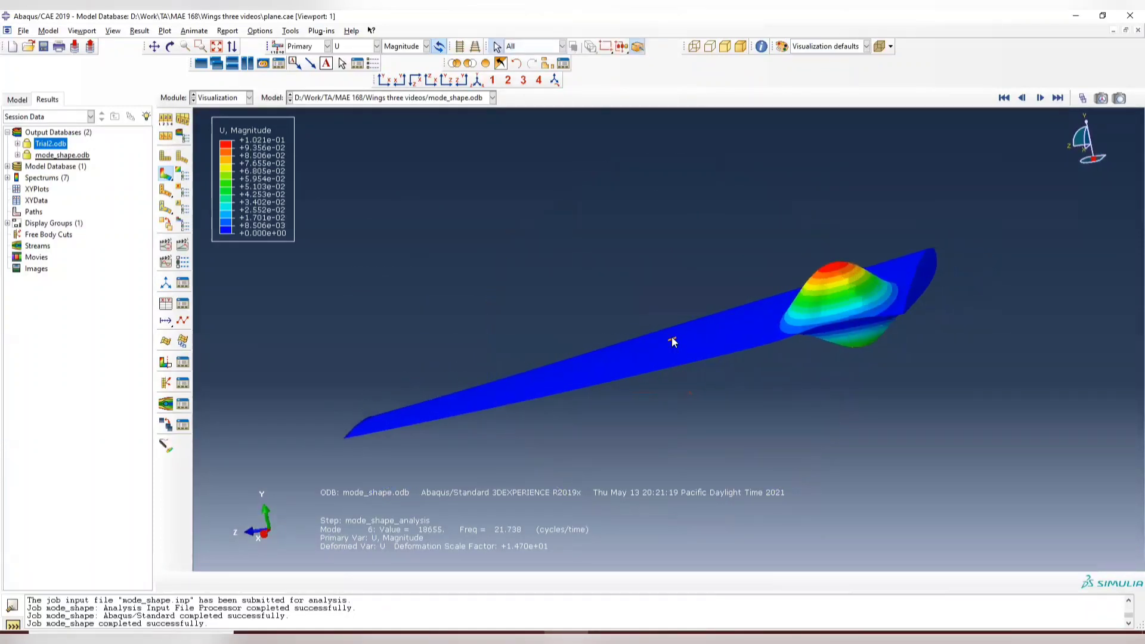